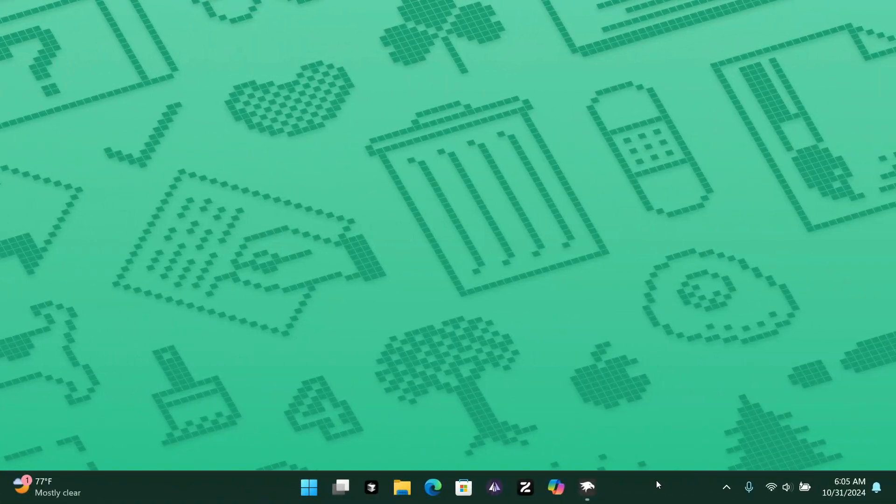
In Windhawk, search the mod catalogue for "taskbar tray system" and install the Taskbar tray system icon tweaks mod.
left_click(588, 488)
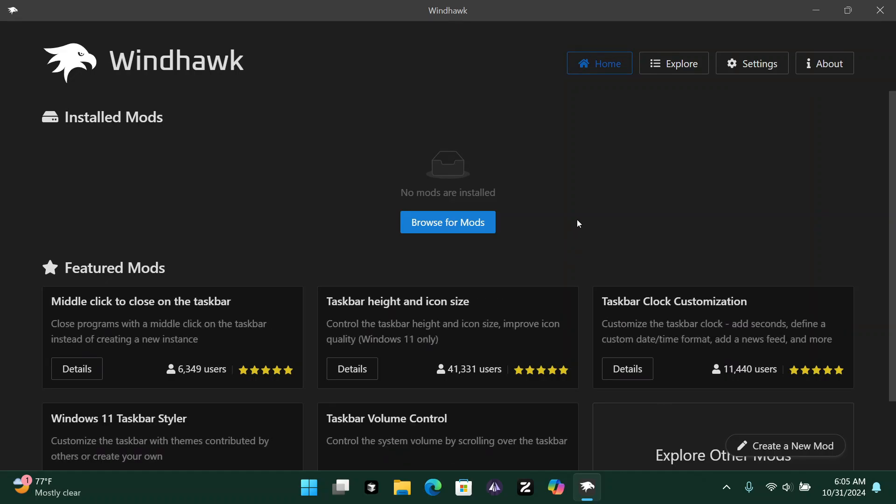
left_click(682, 63)
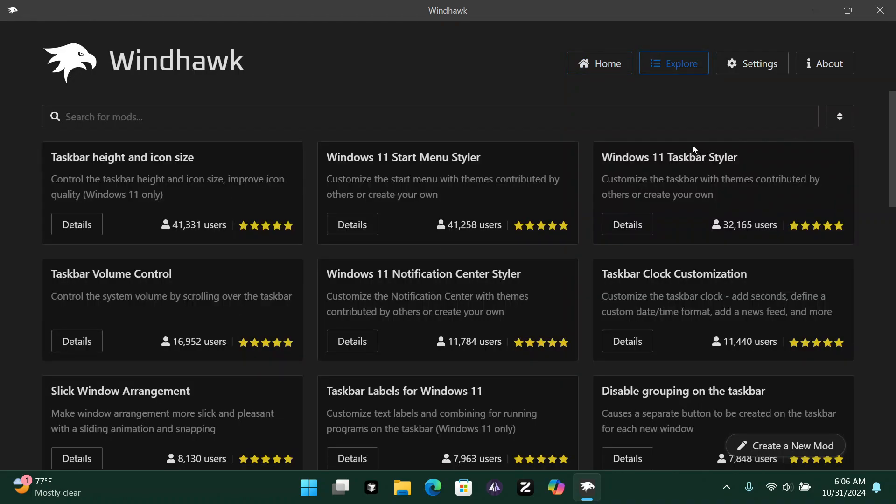
left_click(542, 112)
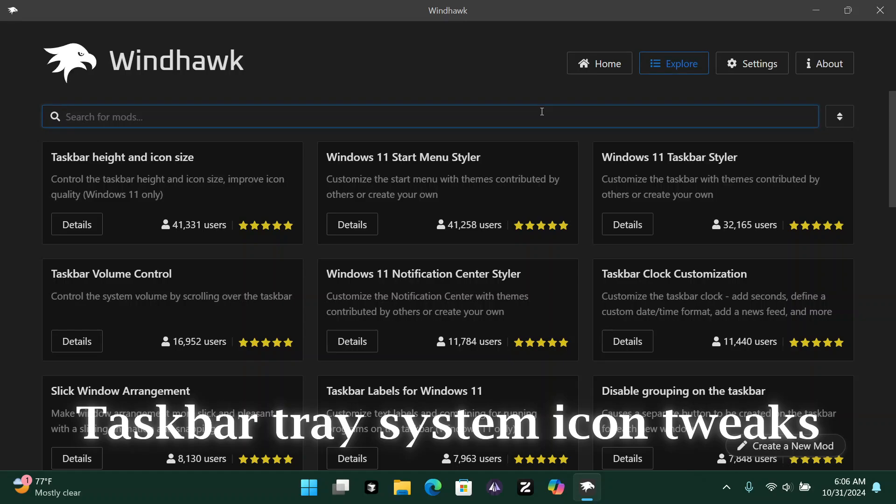
type("taskbar tray system")
left_click(80, 238)
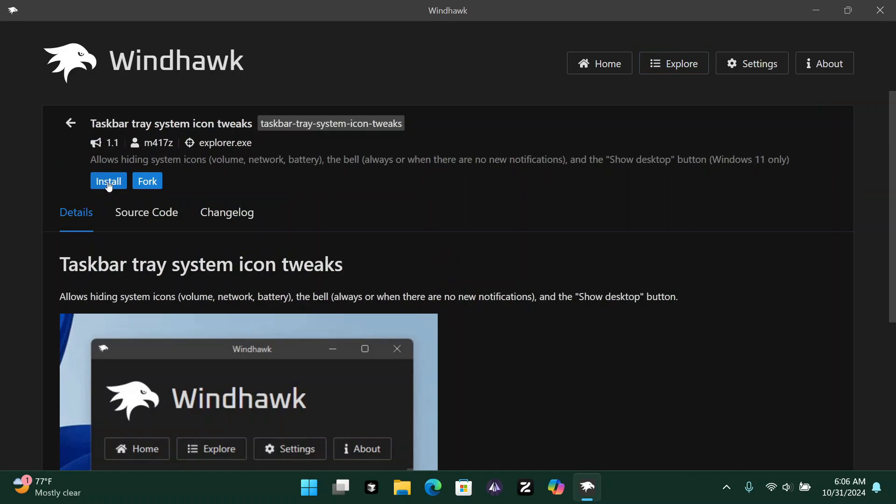
left_click(109, 185)
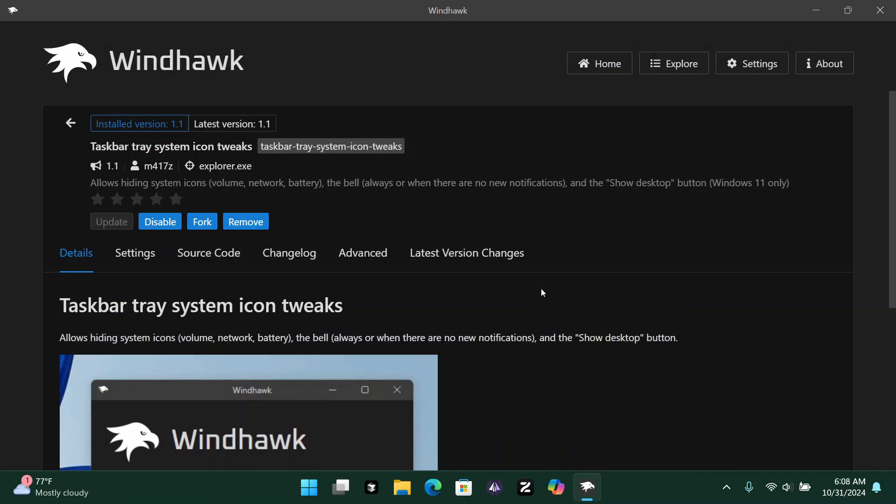
Turn on hiding of the volume icon in the tray icon mod's settings and save the change.
scroll(578, 298, "down", 2)
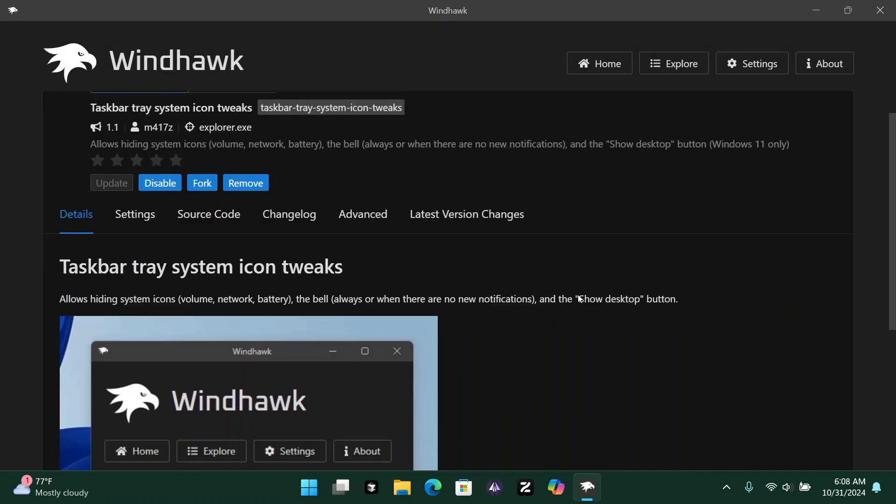
scroll(578, 298, "down", 5)
scroll(495, 257, "up", 1)
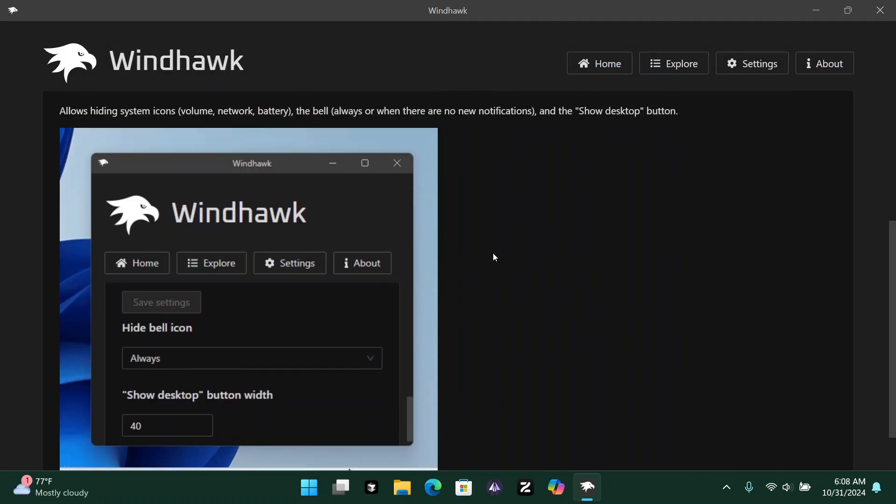
scroll(495, 257, "up", 5)
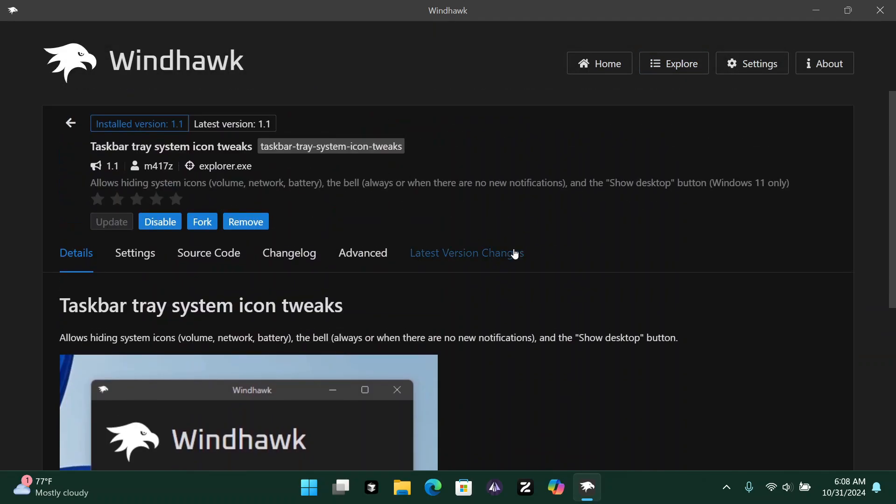
left_click(140, 257)
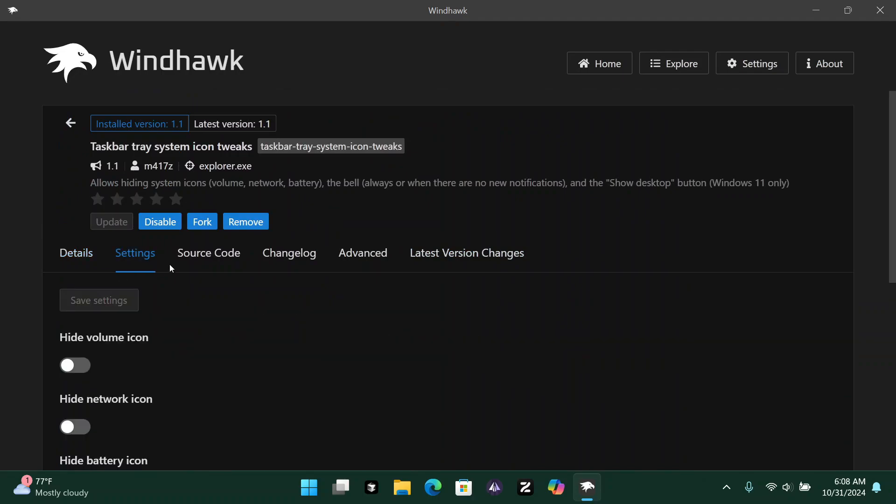
scroll(186, 254, "down", 4)
scroll(209, 244, "up", 1)
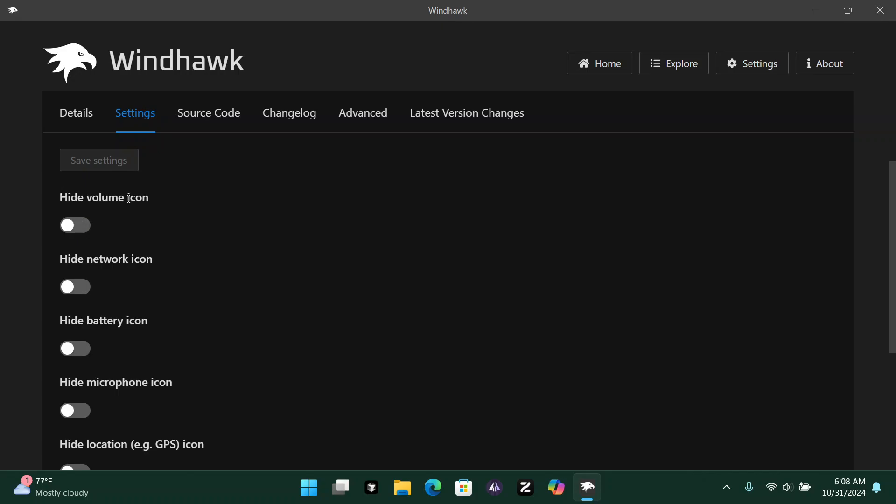
left_click_drag(78, 198, 197, 204)
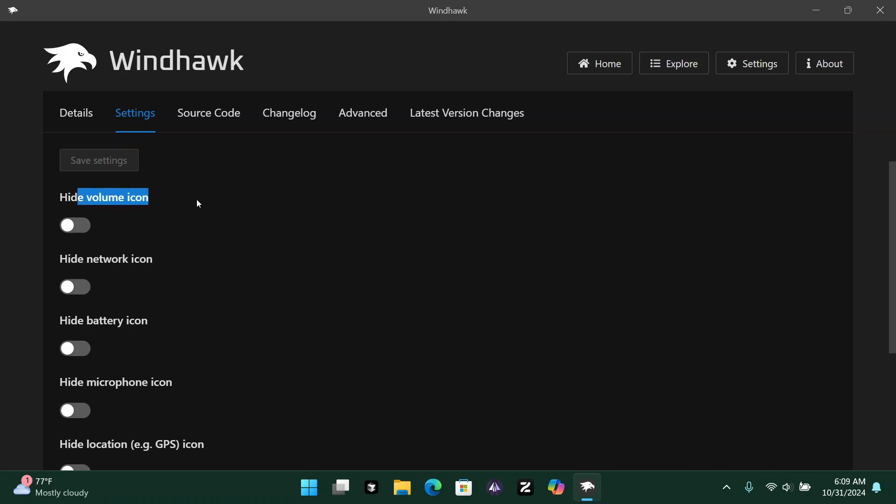
left_click(79, 228)
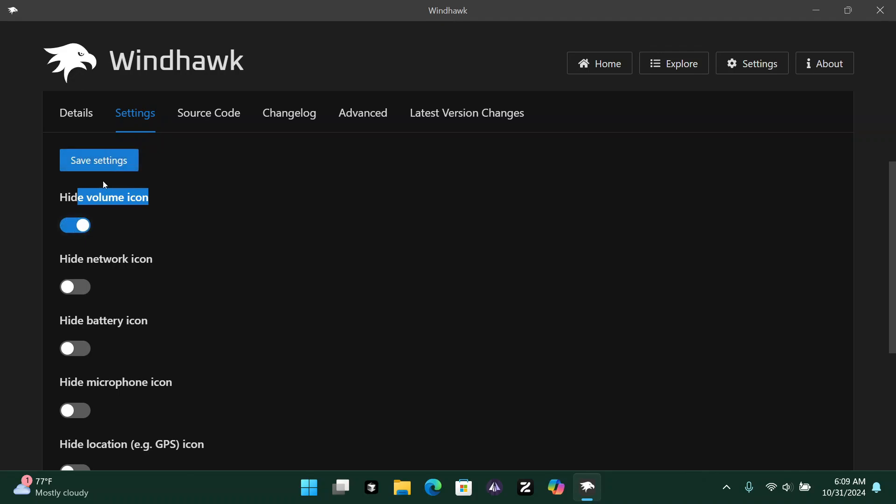
left_click(106, 166)
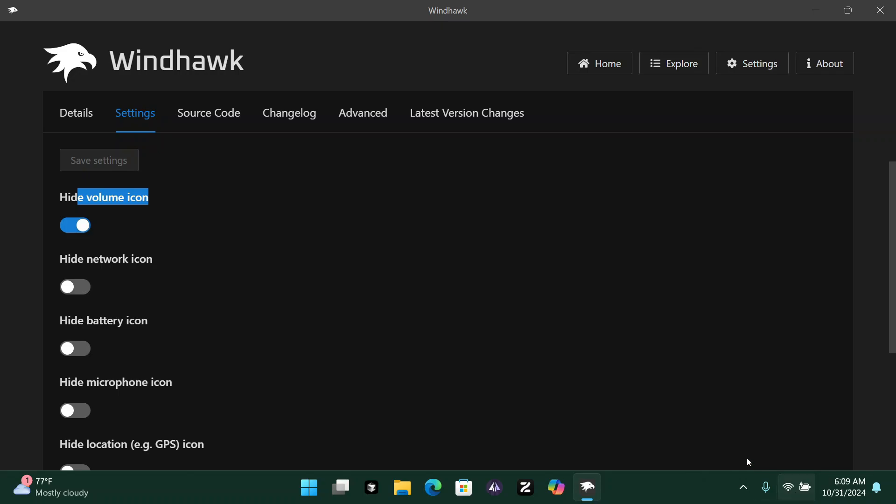
Enable hiding of the network, battery, microphone and location icons and the language bar.
left_click(76, 288)
left_click(81, 349)
left_click(82, 411)
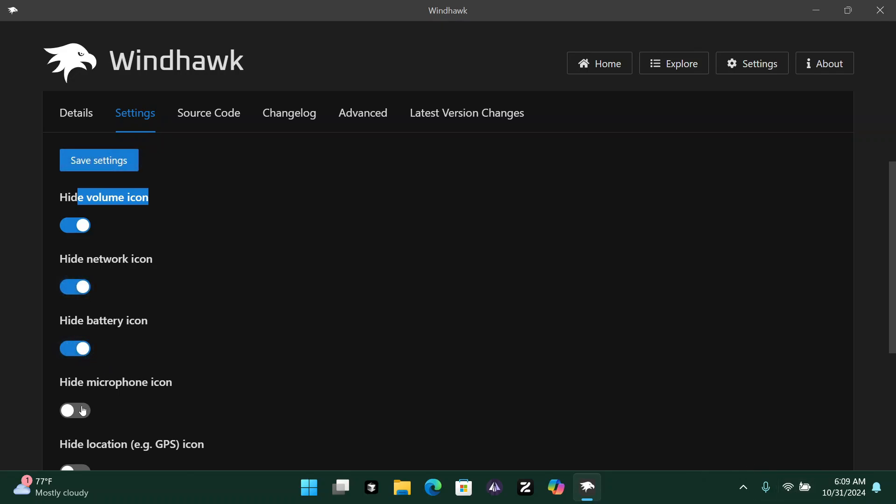
scroll(109, 392, "down", 3)
left_click(78, 339)
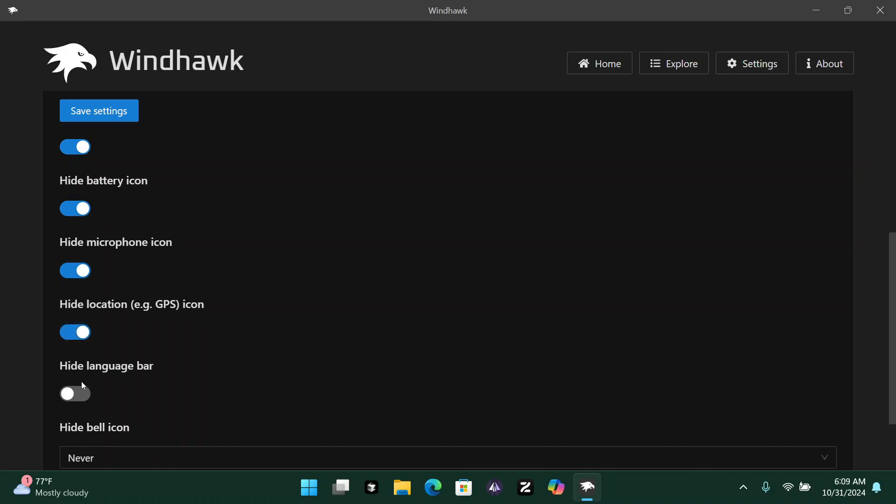
left_click(80, 392)
Set the bell icon to be hidden Always and save the mod's settings.
scroll(187, 370, "down", 2)
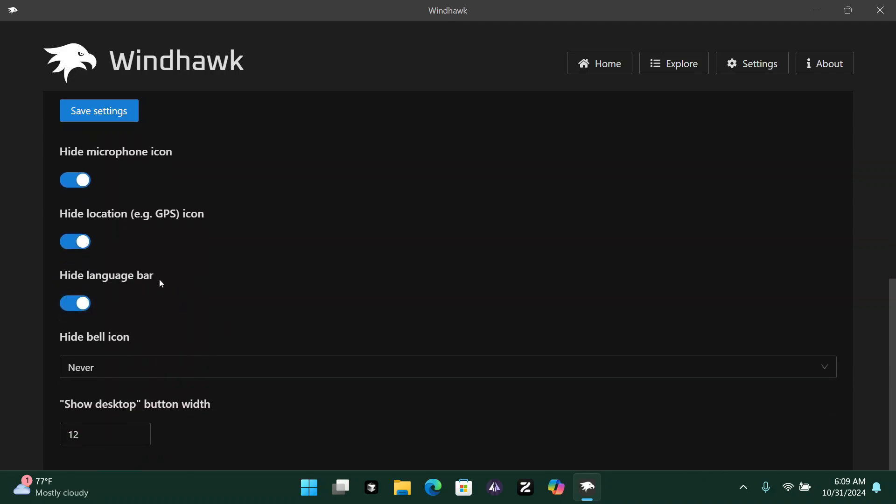
scroll(161, 278, "up", 3)
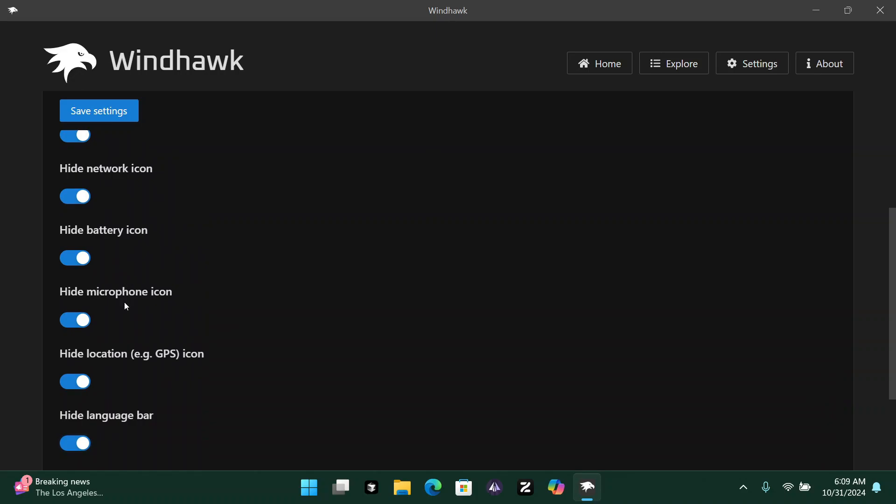
scroll(133, 310, "down", 3)
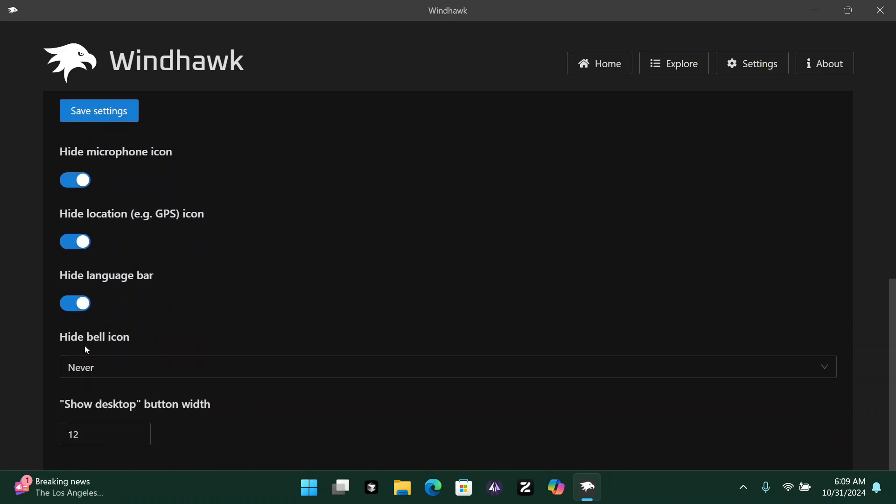
left_click(97, 367)
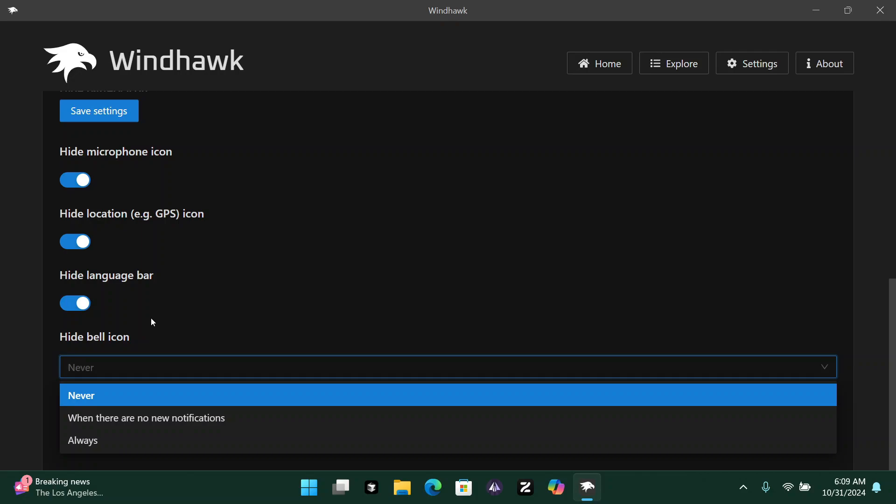
left_click(121, 441)
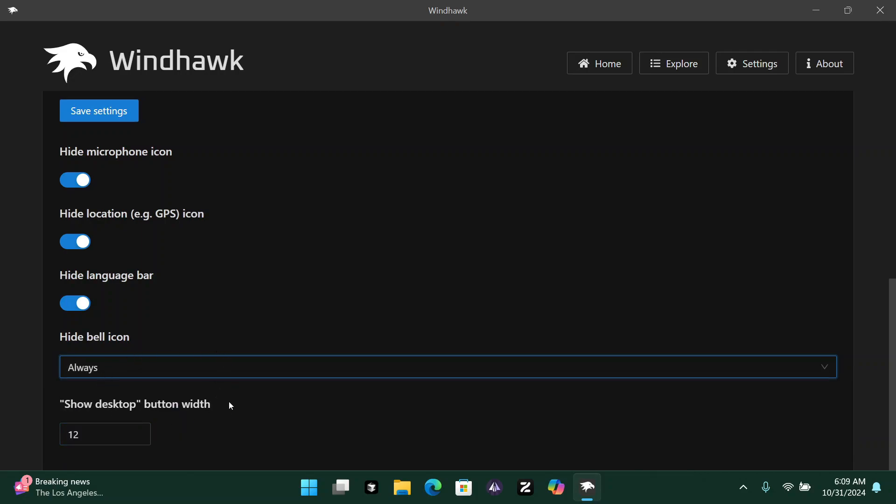
left_click(110, 116)
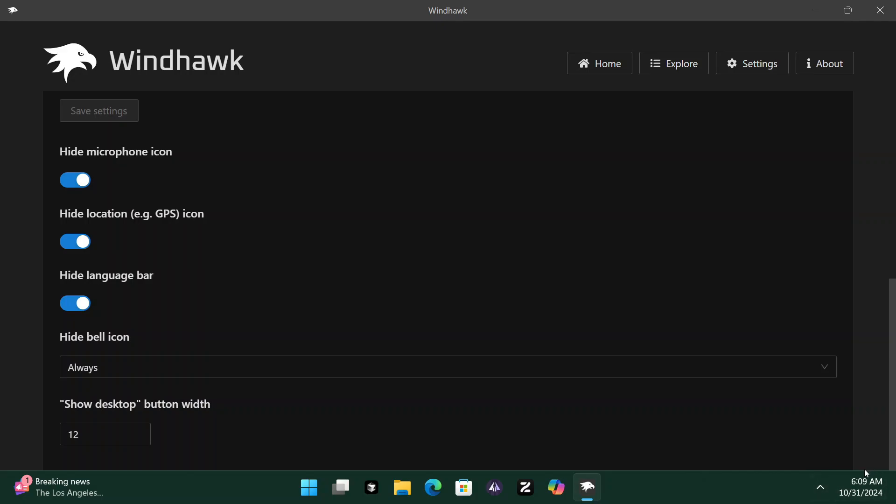
Check that quick settings still open with the tray icons hidden, and close them again.
mouse_move(853, 472)
key("super+a")
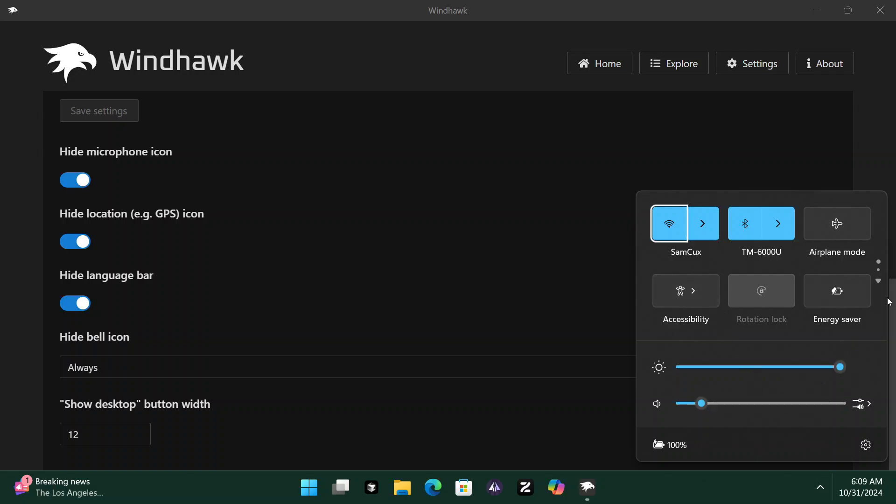
left_click(827, 487)
left_click(829, 488)
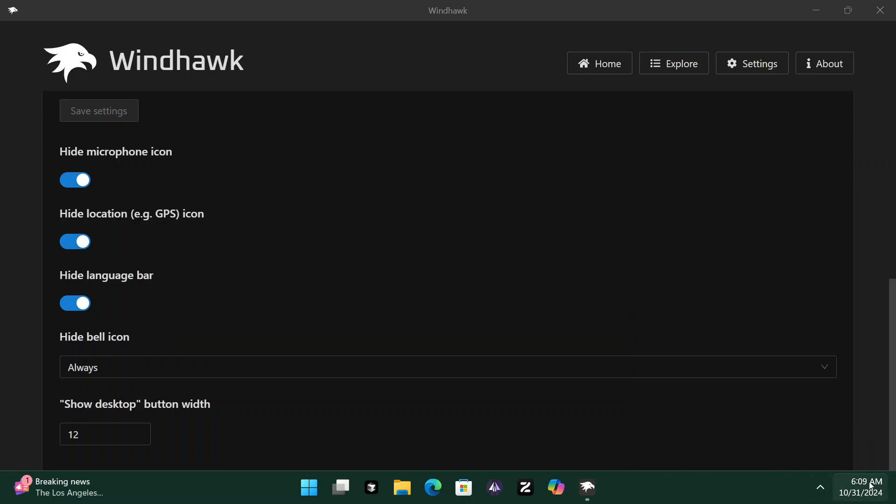
Return to the mod catalogue and shorten the search text to "taskbar".
scroll(252, 327, "up", 8)
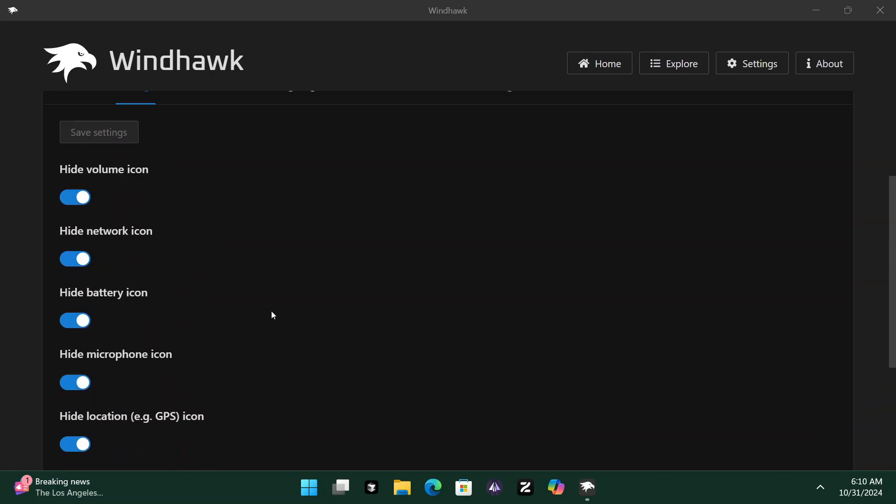
left_click(70, 122)
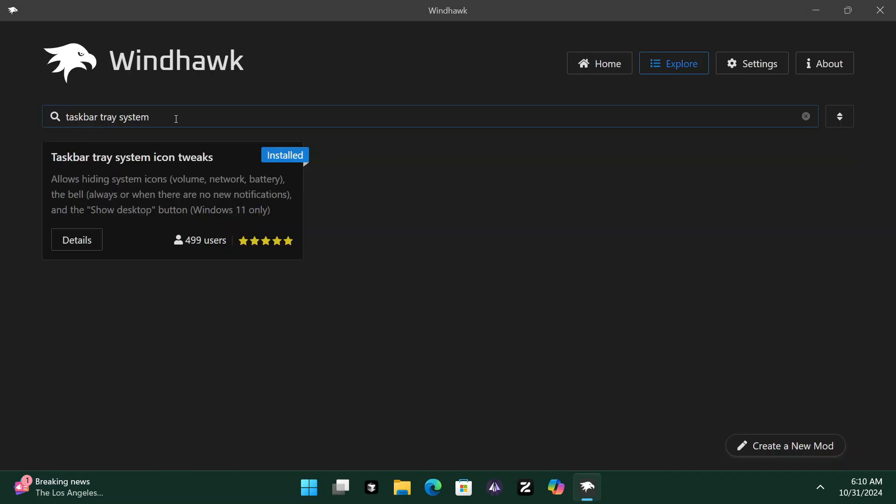
left_click_drag(182, 116, 63, 120)
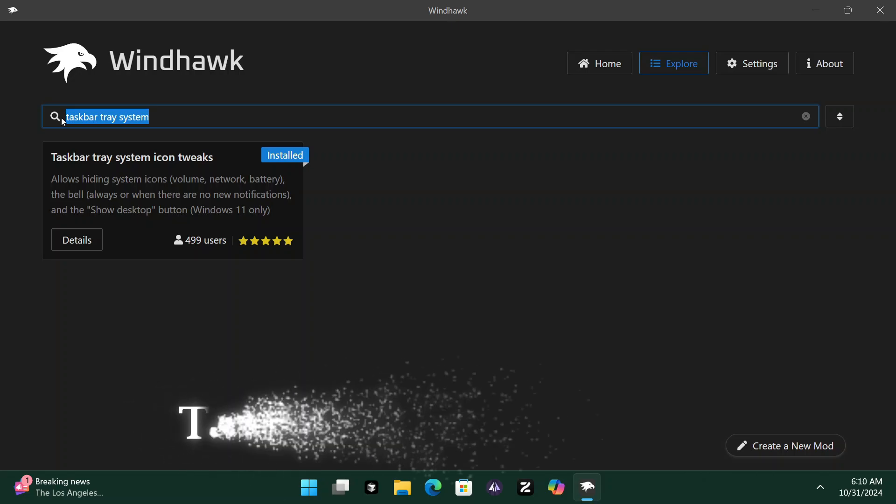
left_click(62, 121)
key("ctrl+Right")
key("Delete")
key("Delete")
key("Delete")
key("Delete")
key("Delete")
key("Delete")
key("Delete")
key("Delete")
key("Delete")
key("Delete")
key("Delete")
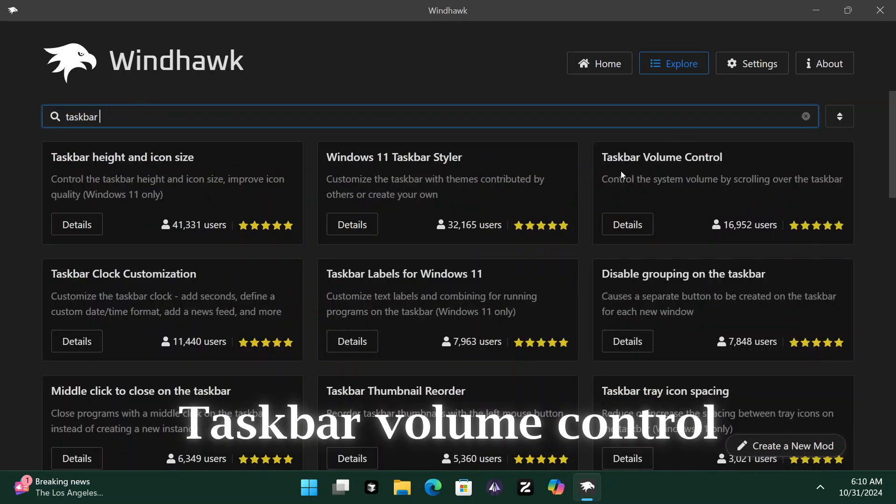
Install the Taskbar Volume Control mod, accepting the risk notice.
left_click(633, 231)
left_click(109, 181)
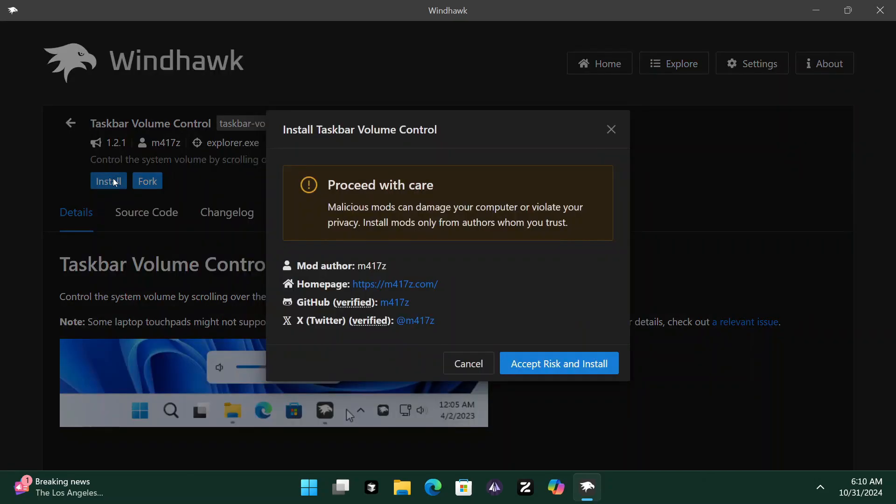
left_click(573, 364)
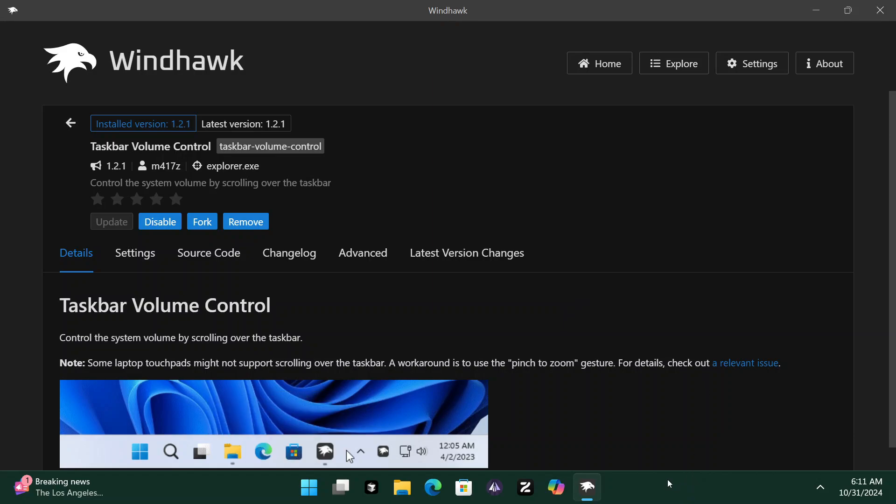
Test the Taskbar Volume Control mod by repeatedly raising and lowering the system volume over an empty part of the taskbar.
scroll(667, 480, "up", 8)
scroll(667, 479, "down", 11)
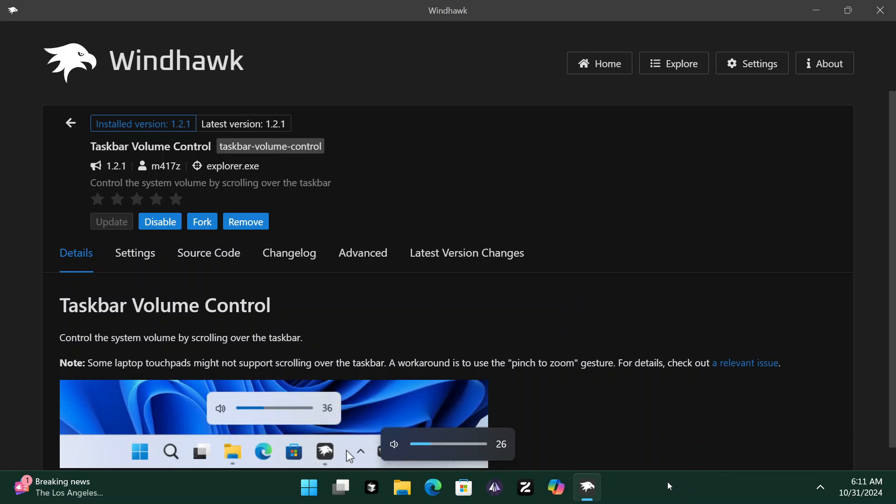
scroll(667, 481, "up", 16)
scroll(668, 483, "up", 7)
scroll(668, 483, "down", 19)
scroll(670, 485, "up", 17)
scroll(669, 482, "up", 2)
scroll(675, 484, "down", 6)
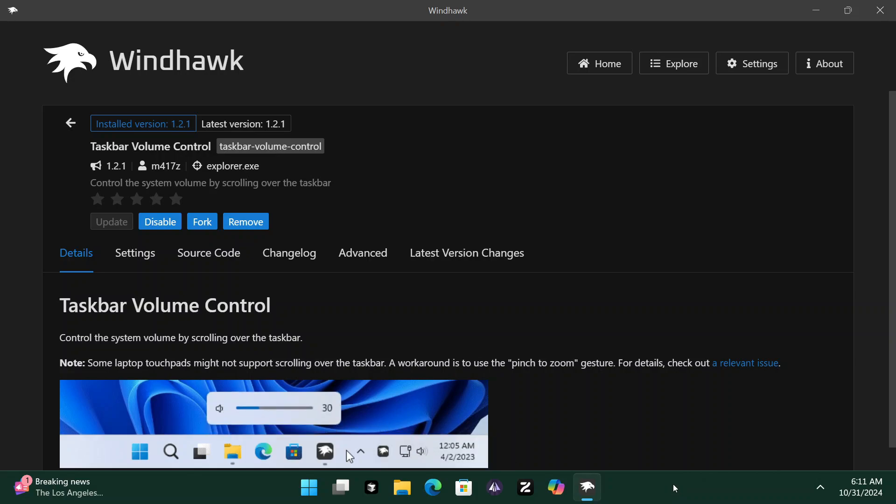
scroll(669, 485, "up", 14)
scroll(668, 485, "down", 4)
scroll(650, 477, "down", 13)
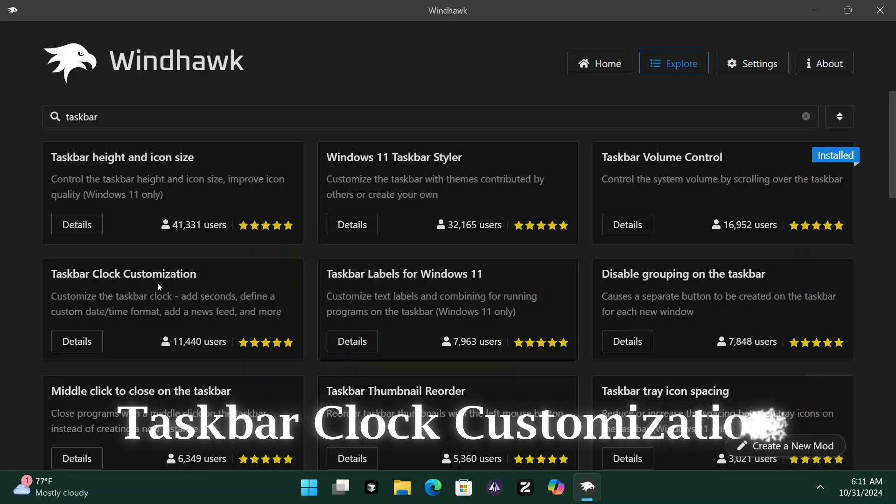
Install the Taskbar Clock Customization mod from the catalogue, accepting the risk notice.
left_click(87, 341)
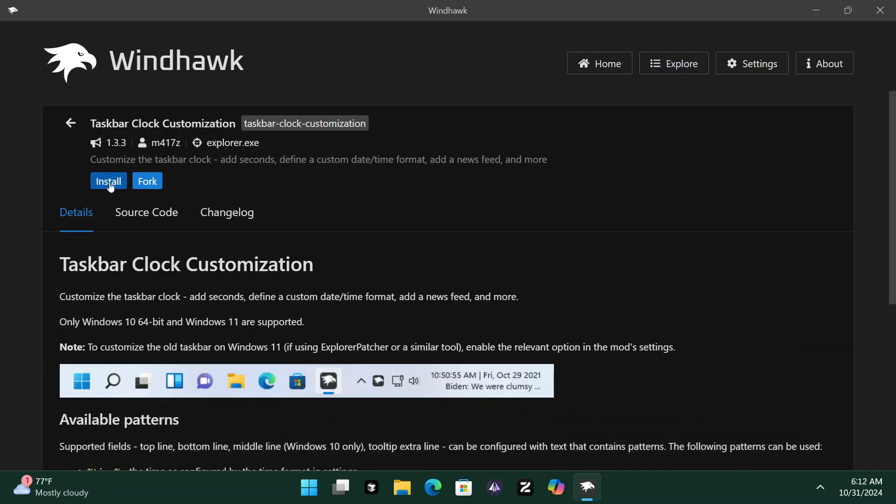
left_click(110, 185)
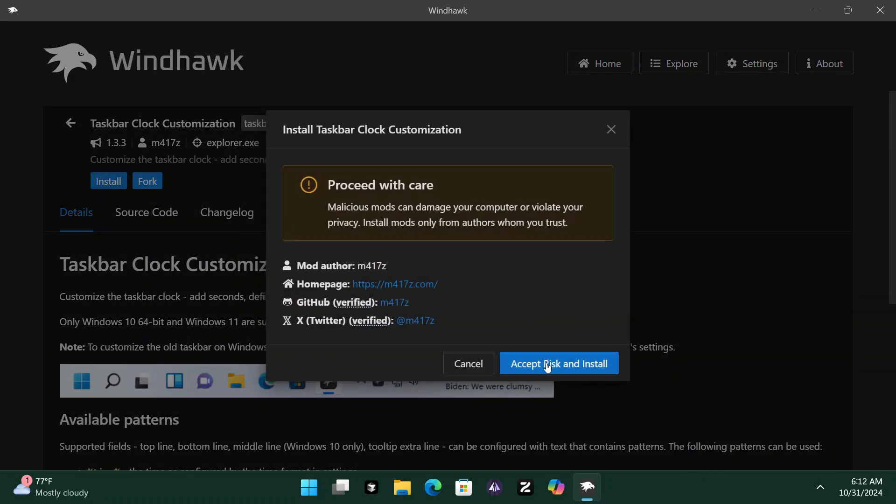
left_click(548, 366)
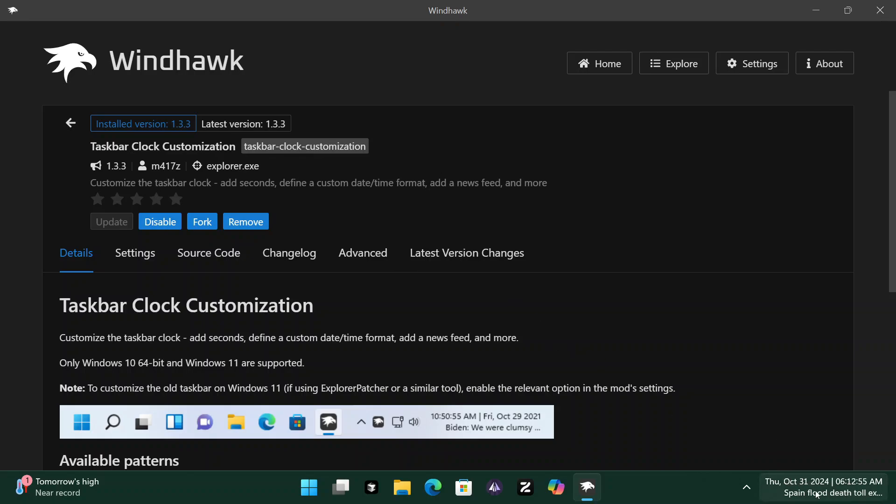
Open the settings of the Taskbar Clock Customization mod and look through its format and line options.
mouse_move(831, 489)
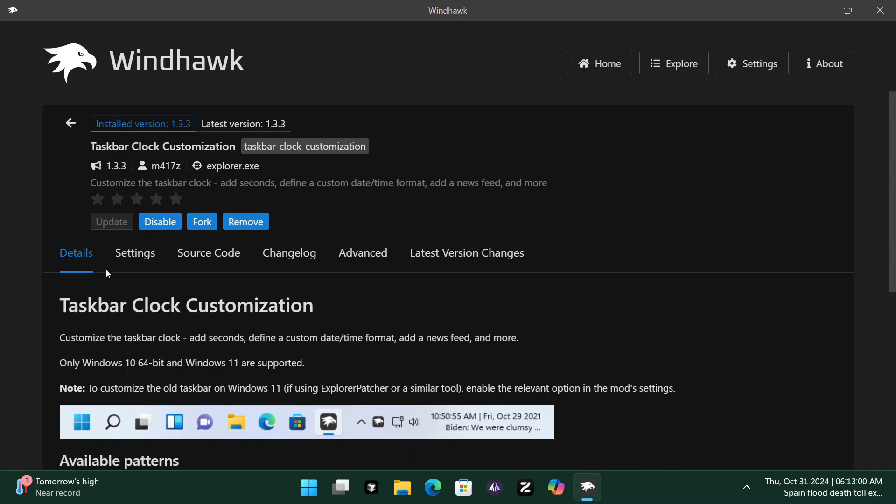
left_click(138, 253)
scroll(162, 239, "down", 3)
scroll(196, 252, "down", 5)
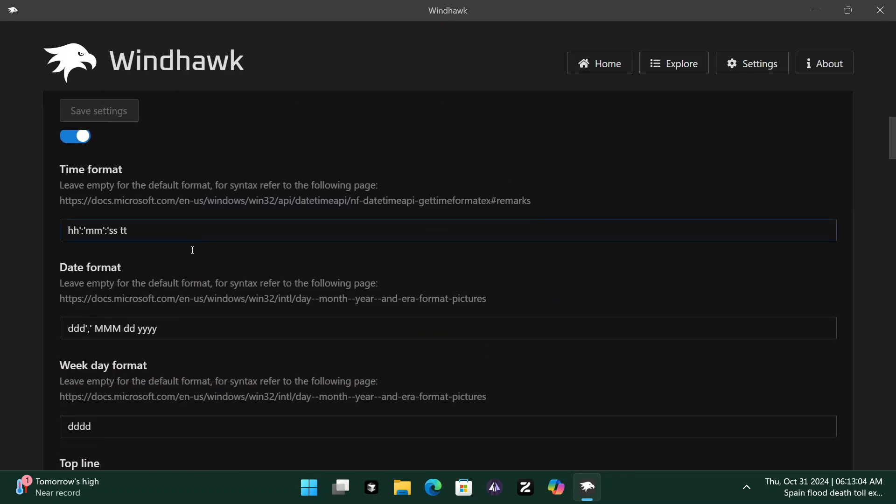
scroll(210, 200, "down", 14)
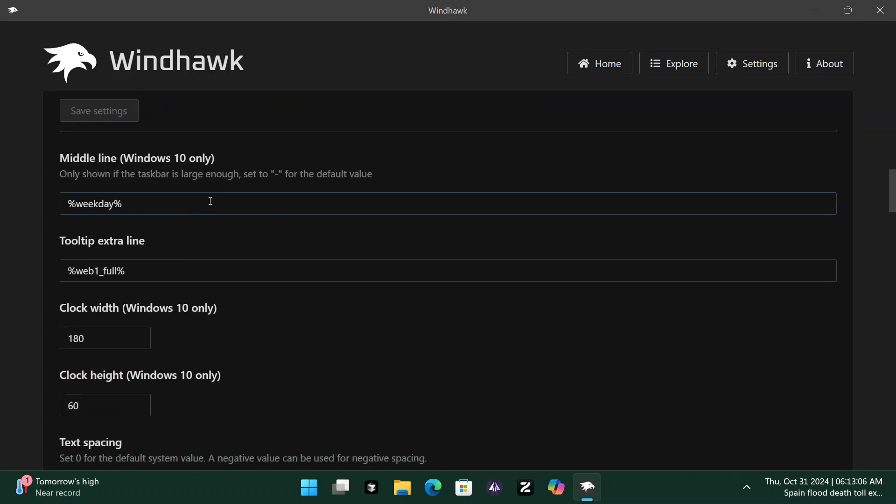
scroll(212, 200, "up", 18)
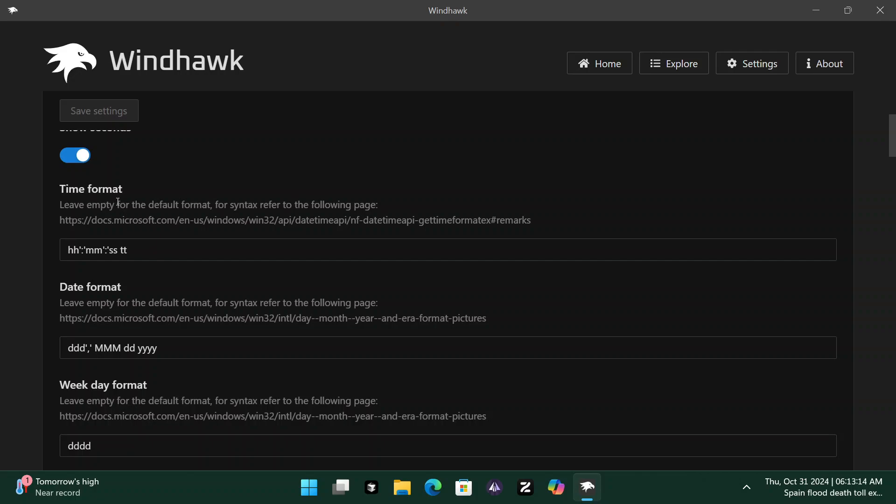
Shorten the time format to hh':'mm' by removing the seconds and AM/PM marker, and save the settings.
left_click_drag(140, 252, 109, 251)
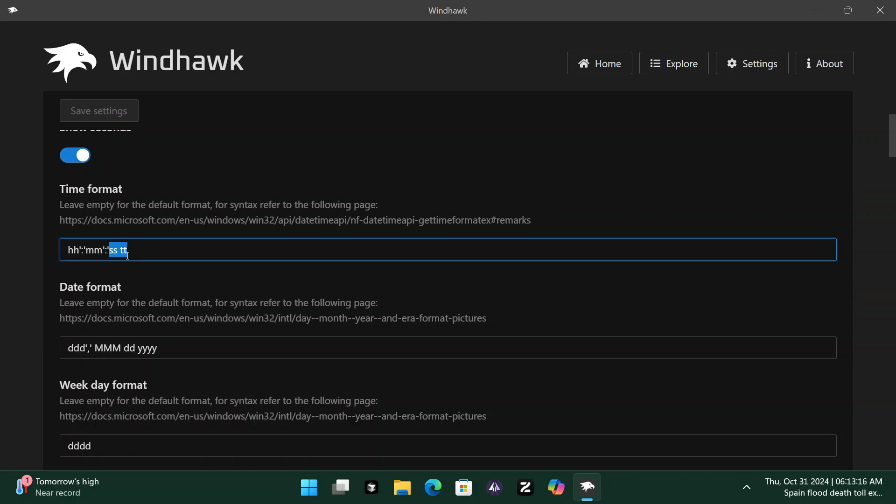
left_click(148, 250)
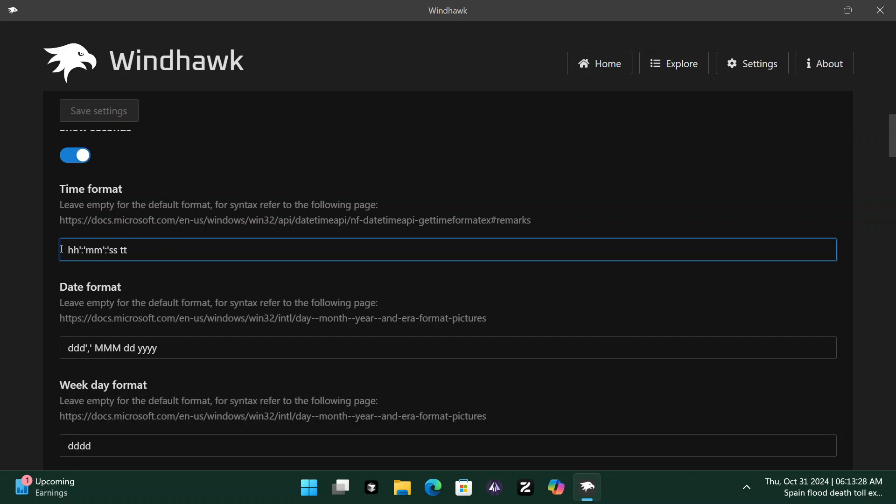
left_click_drag(61, 249, 104, 250)
double_click(112, 250)
double_click(124, 250)
left_click(120, 250)
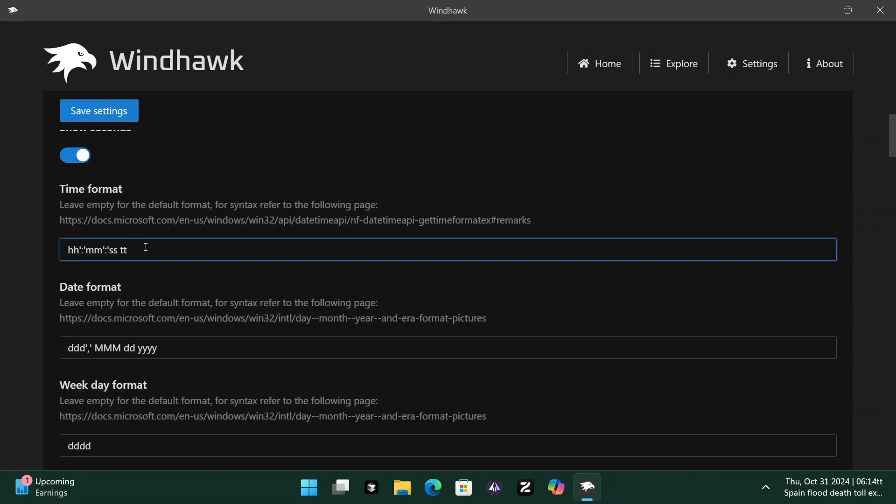
left_click_drag(144, 250, 106, 251)
key("BackSpace")
left_click(116, 110)
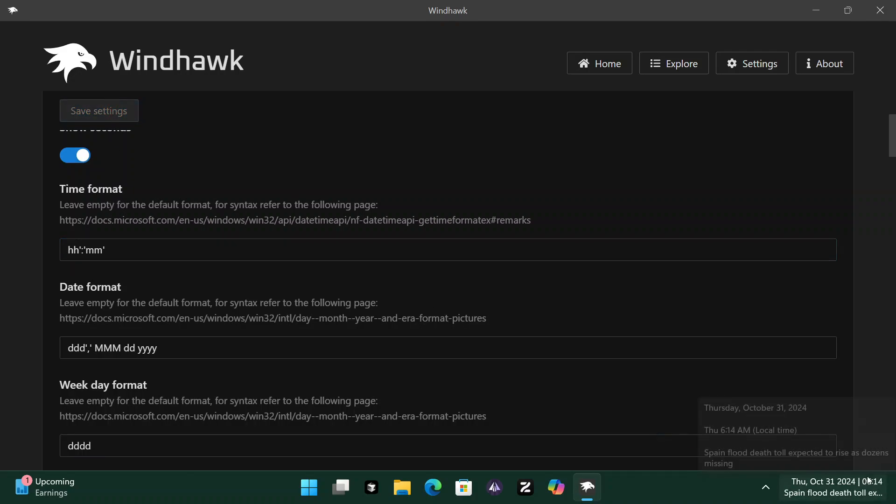
mouse_move(866, 483)
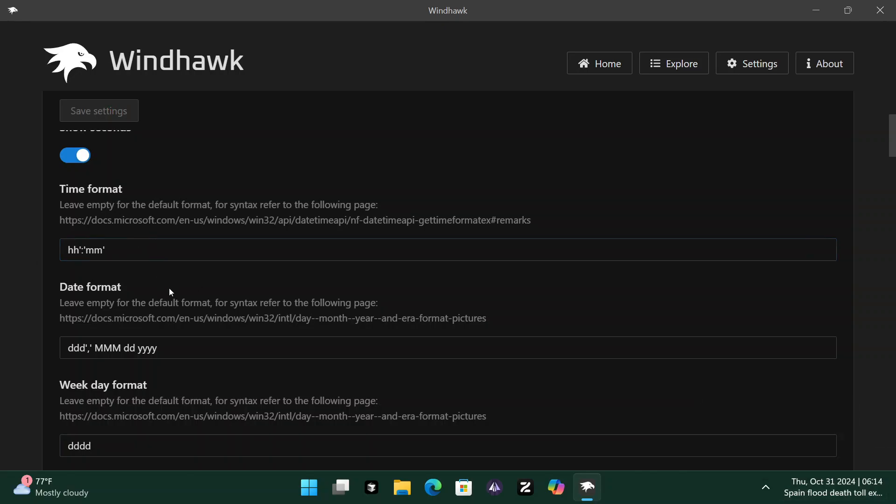
Append the emojis 😍❤️👌👌 after hh':'mm' in the time format and save the settings.
scroll(170, 287, "down", 4)
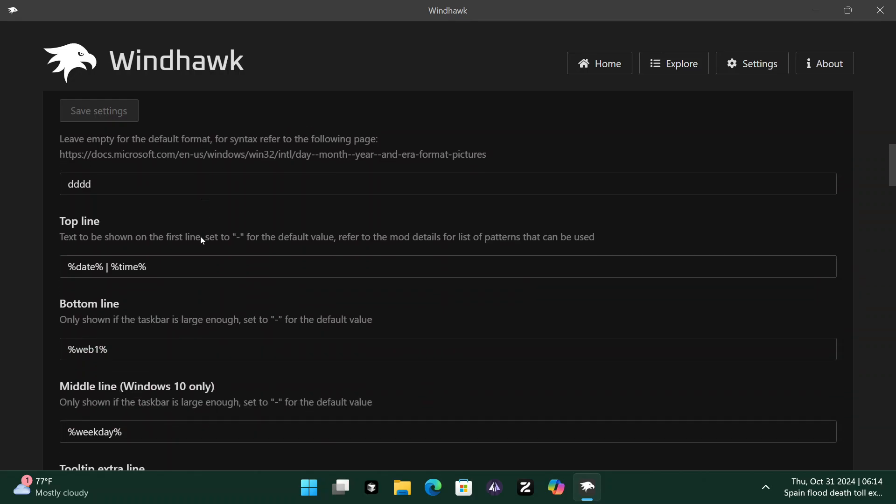
scroll(196, 238, "up", 4)
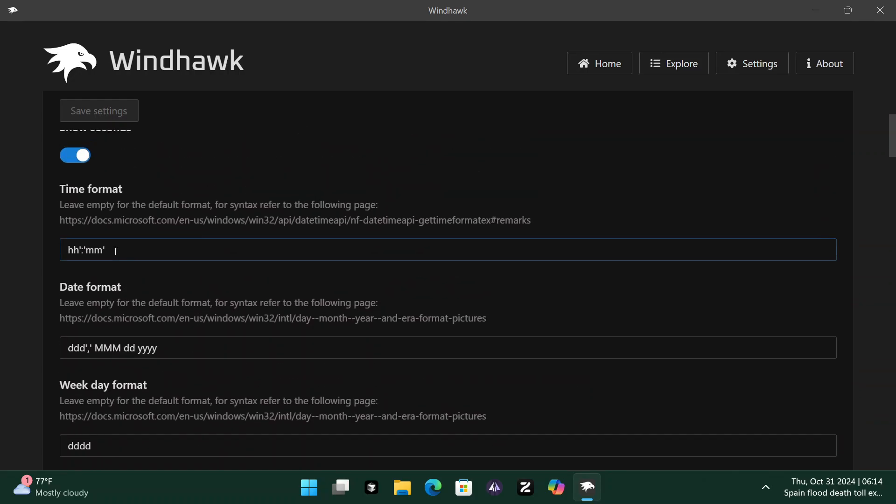
left_click(116, 252)
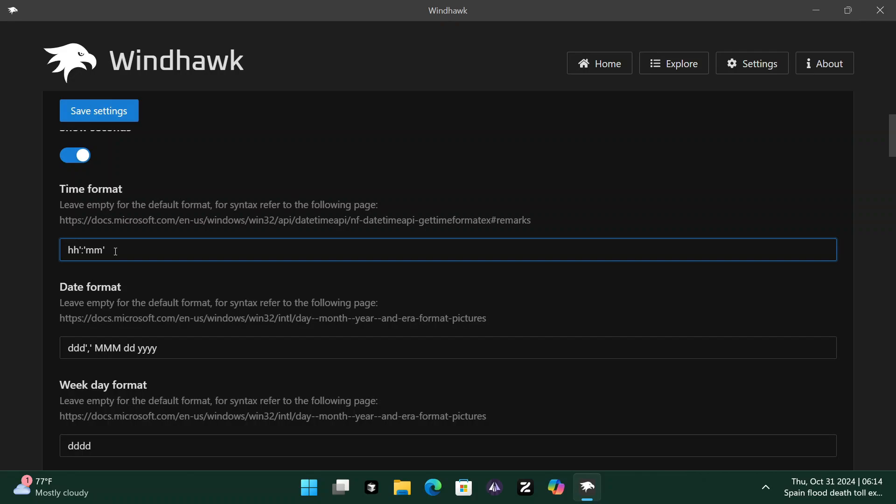
key("super+period")
left_click_drag(261, 118, 402, 125)
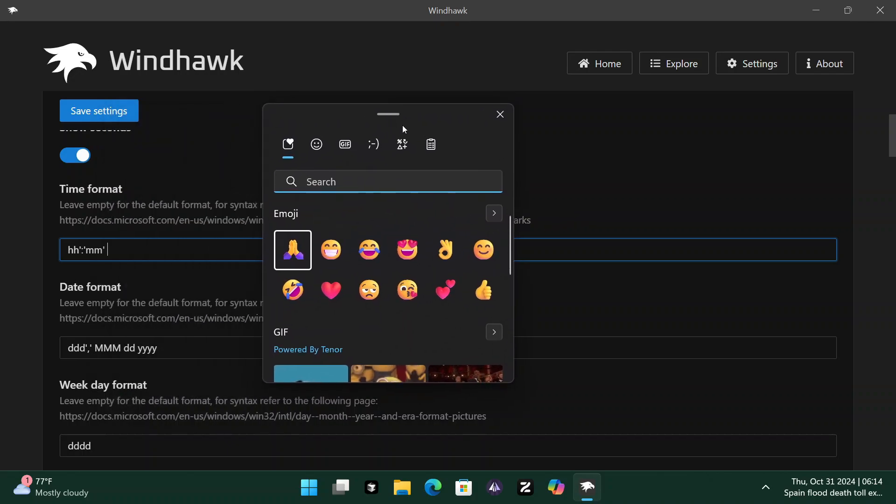
left_click(408, 247)
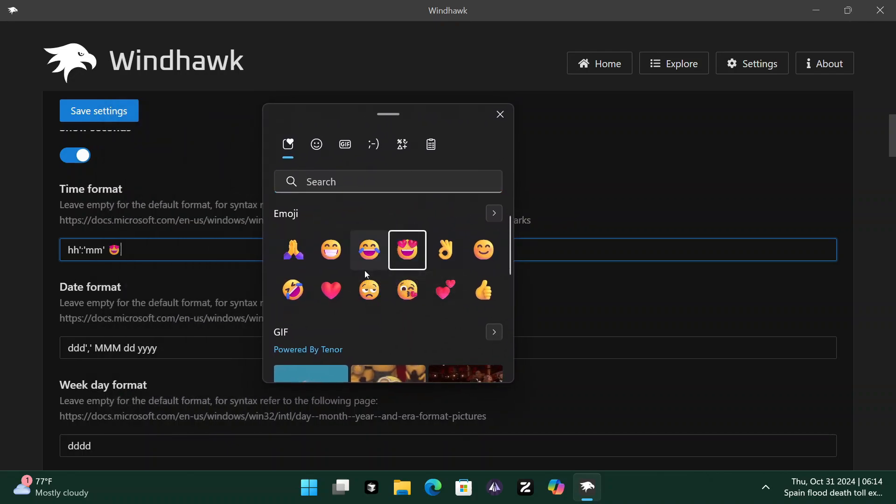
left_click(337, 282)
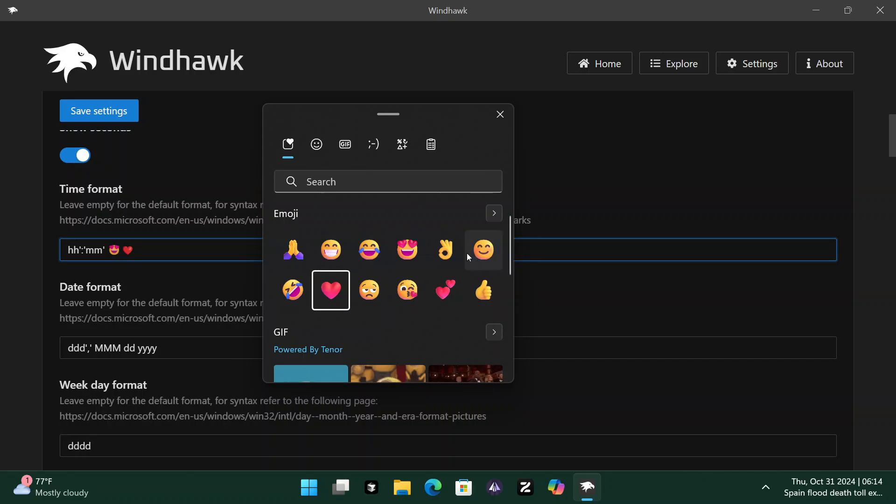
left_click(449, 250)
left_click(449, 250)
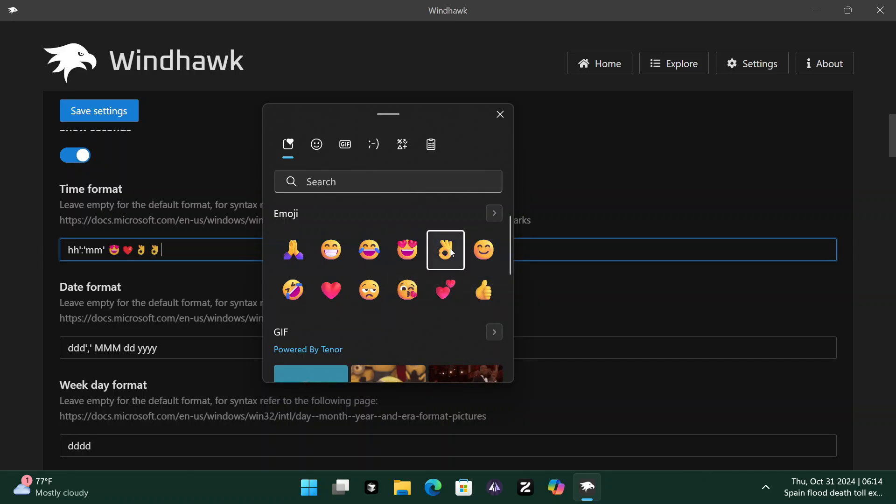
left_click(186, 250)
left_click(115, 114)
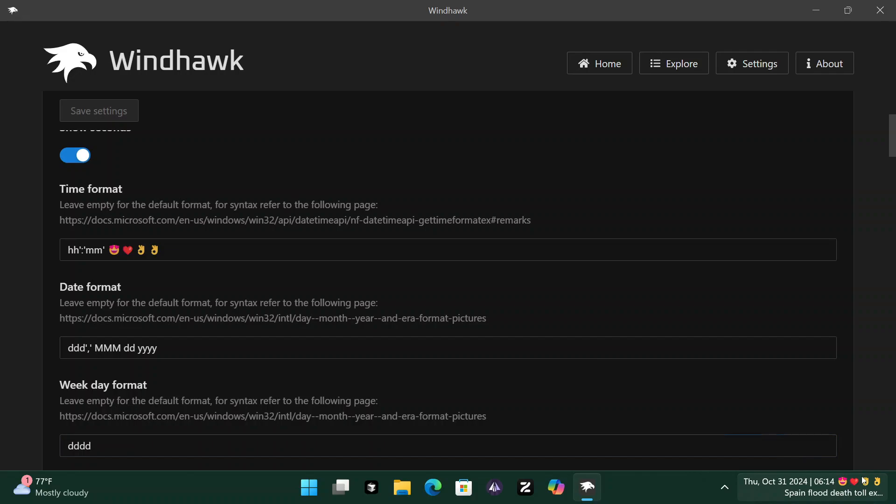
Rearrange the time format to 😍❤️hh':'mm' 👌, with the face and heart before the time, and save the settings.
left_click(131, 249)
key("BackSpace")
key("BackSpace")
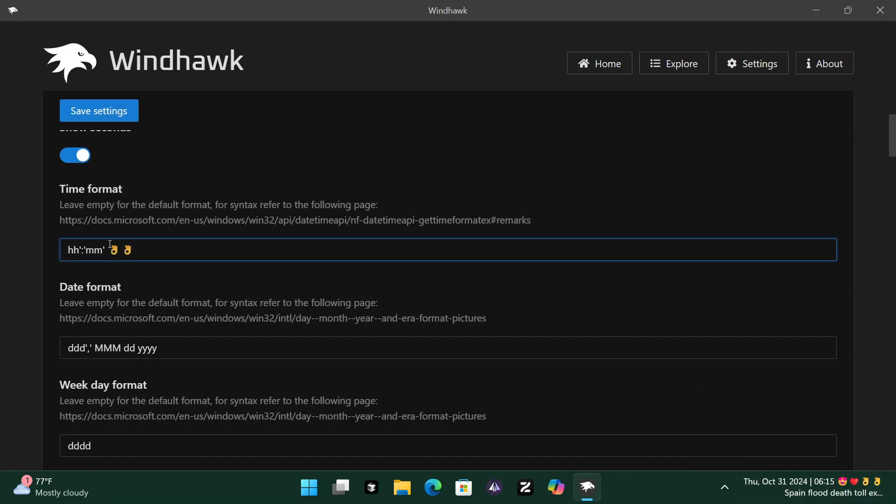
key("BackSpace")
type("😍❤️")
left_click(108, 103)
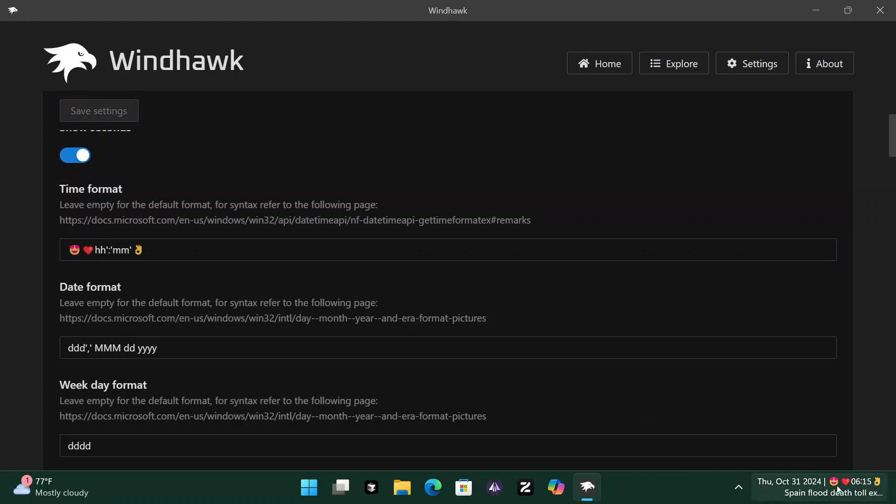
mouse_move(864, 484)
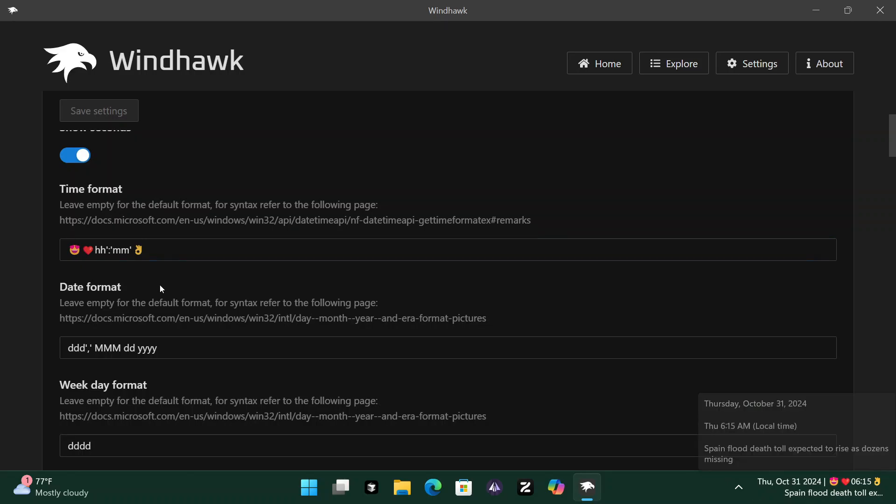
Copy the date pattern from the clock's top line and remove it with its separator, leaving only %time%.
scroll(228, 301, "down", 7)
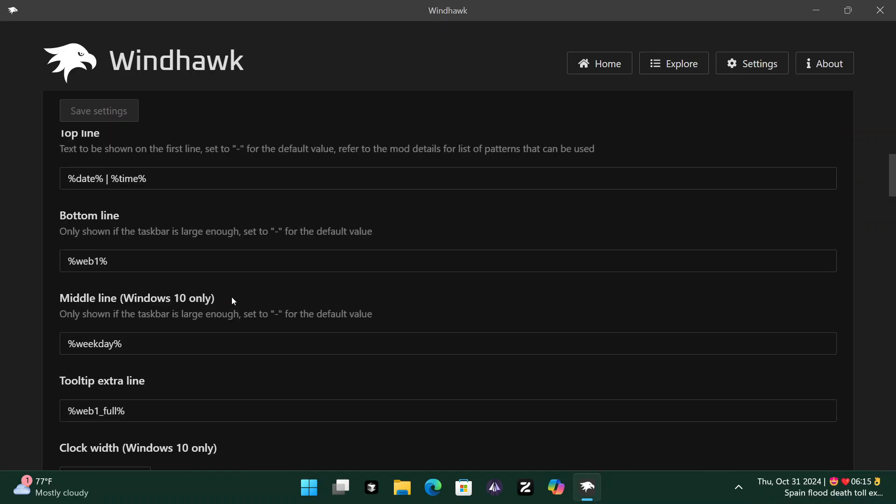
left_click(177, 261)
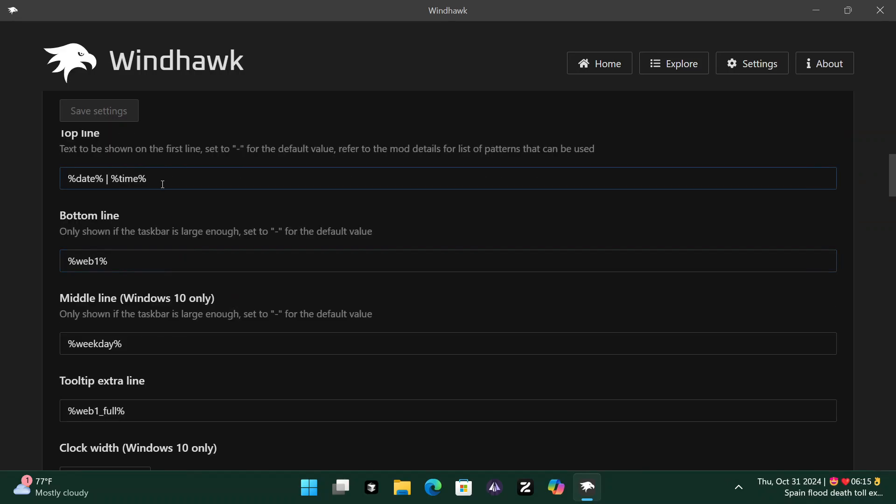
scroll(162, 184, "up", 3)
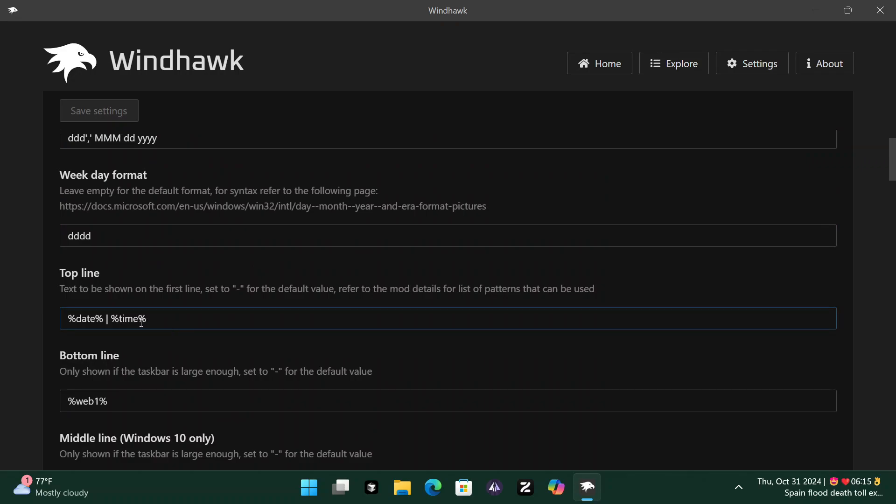
left_click_drag(110, 319, 67, 321)
key("ctrl+c")
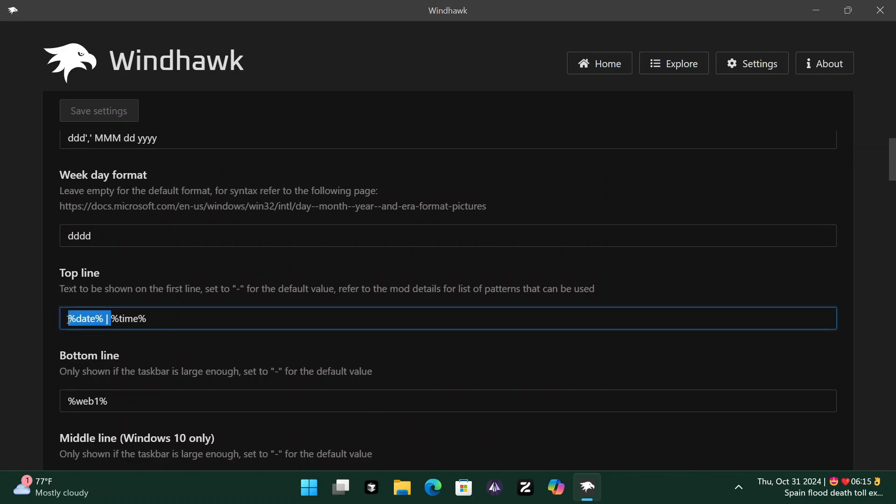
key("BackSpace")
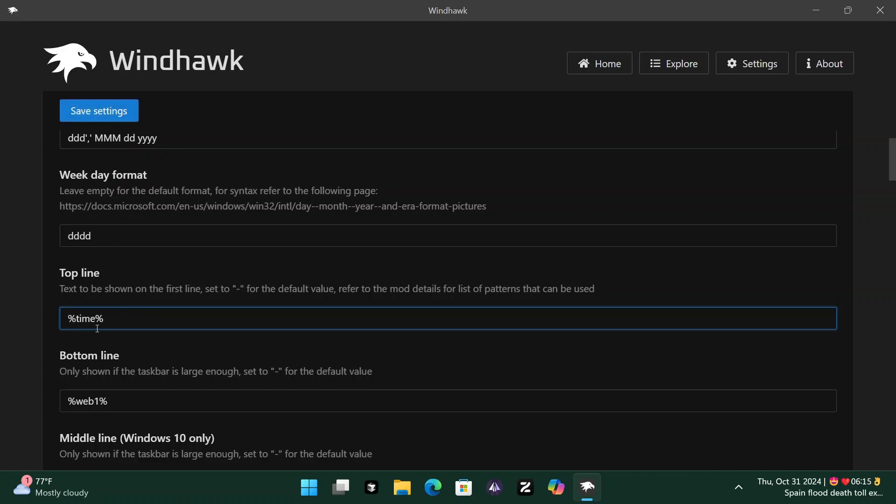
Replace the clock's bottom line with %date% and save the settings.
scroll(130, 369, "down", 2)
left_click_drag(114, 330, 56, 326)
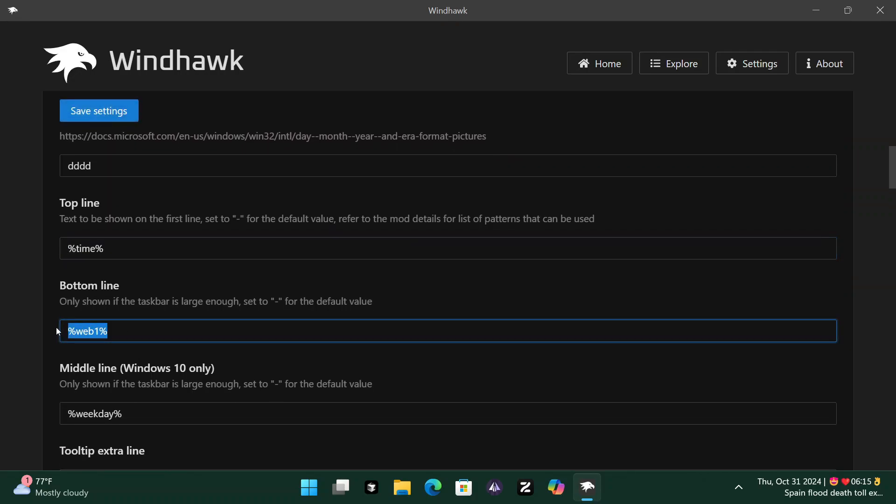
key("ctrl+v")
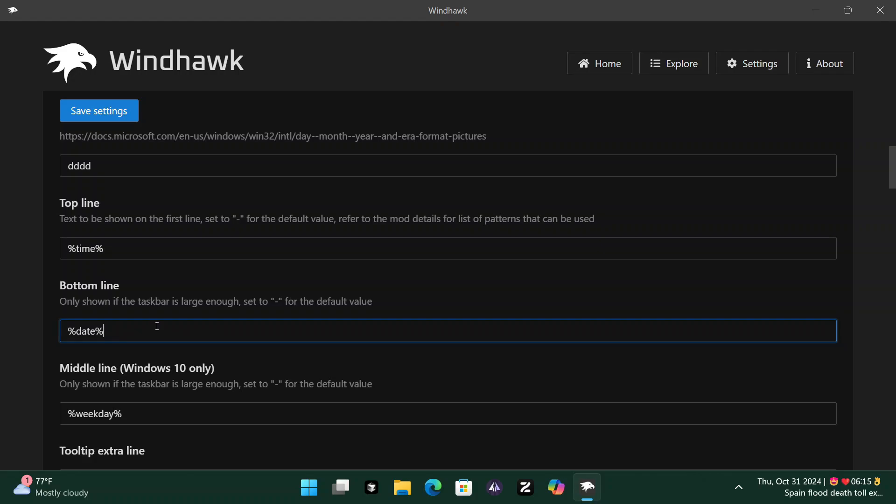
left_click(127, 112)
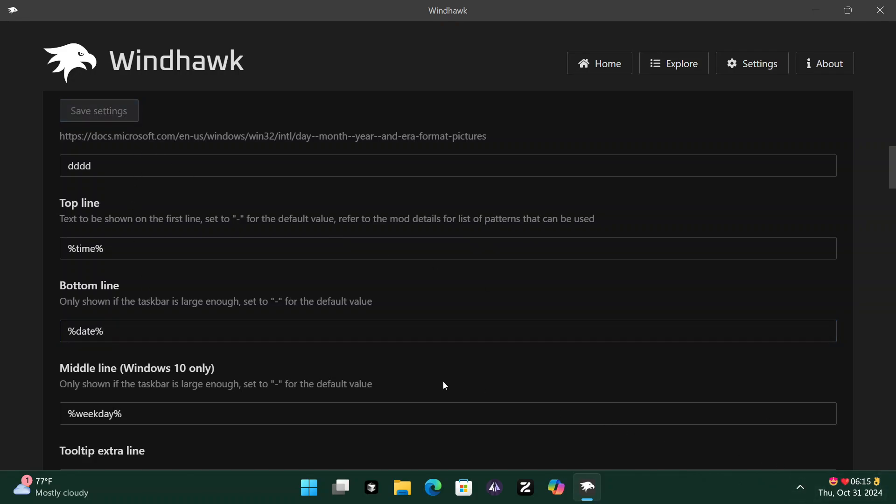
Remove the year and month from the date format, leaving ddd',' dd, and save the settings.
scroll(142, 300, "up", 3)
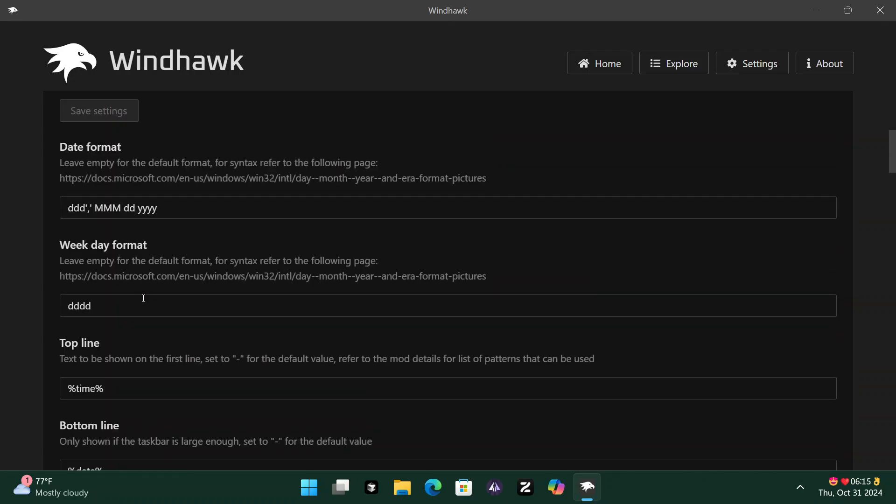
scroll(154, 260, "up", 3)
scroll(142, 266, "down", 1)
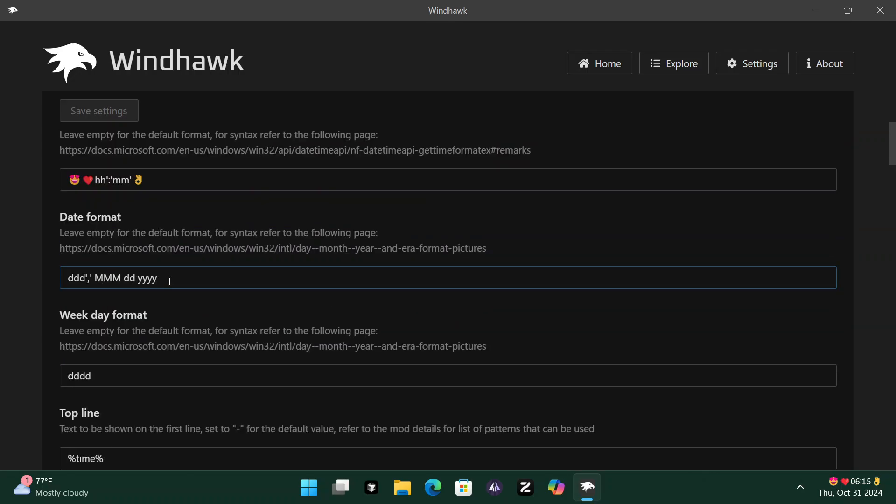
left_click(156, 279)
mouse_move(155, 279)
left_mouse_down()
mouse_move(122, 282)
mouse_move(140, 283)
left_mouse_up()
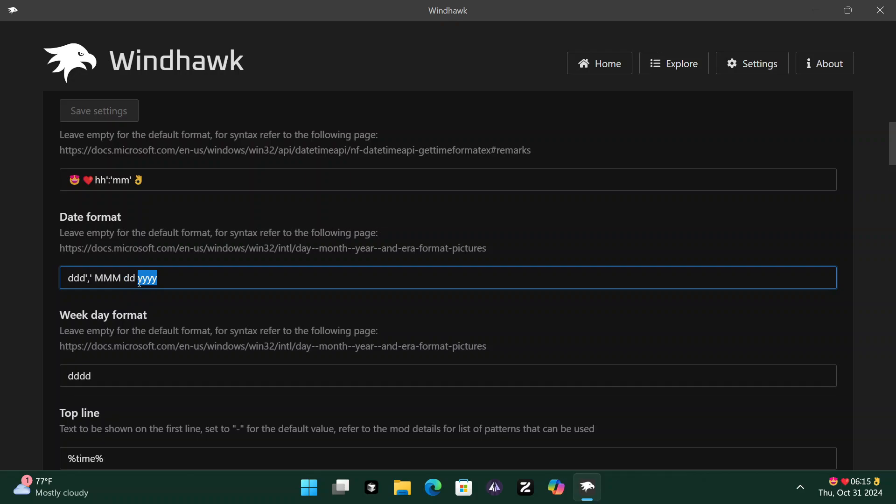
key("BackSpace")
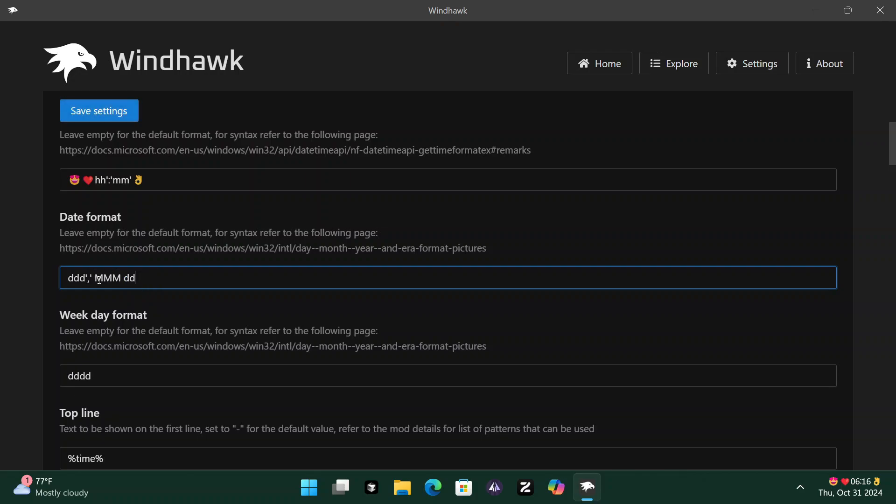
left_click_drag(94, 279, 121, 279)
key("BackSpace")
key("BackSpace")
left_click(115, 114)
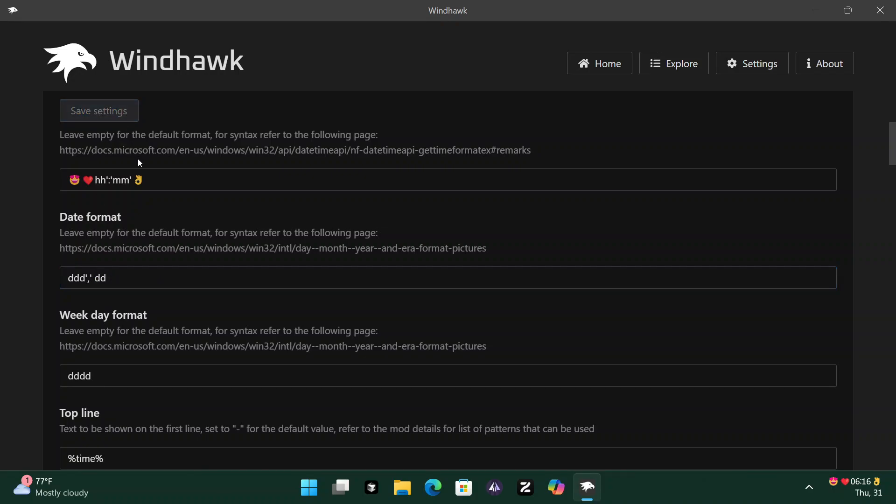
Put a red heart emoji before and after the date format, giving ❤️ddd',' dd ❤️, and save the settings.
left_click(128, 275)
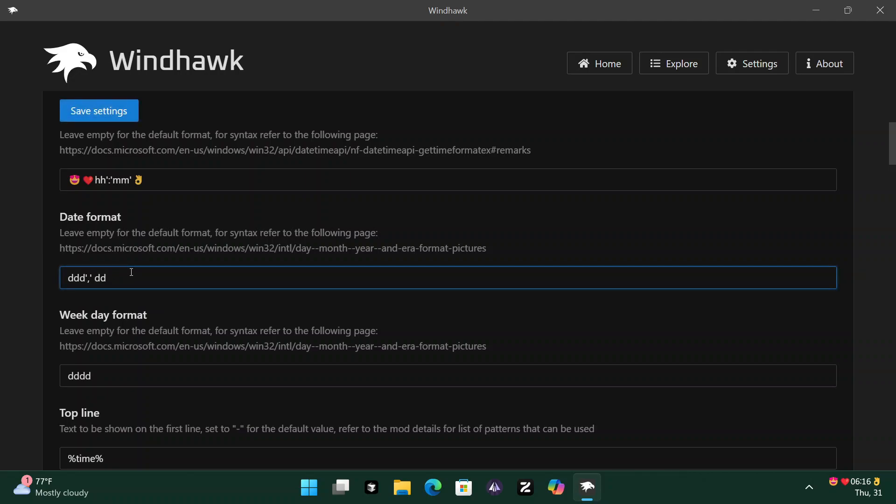
key("super+period")
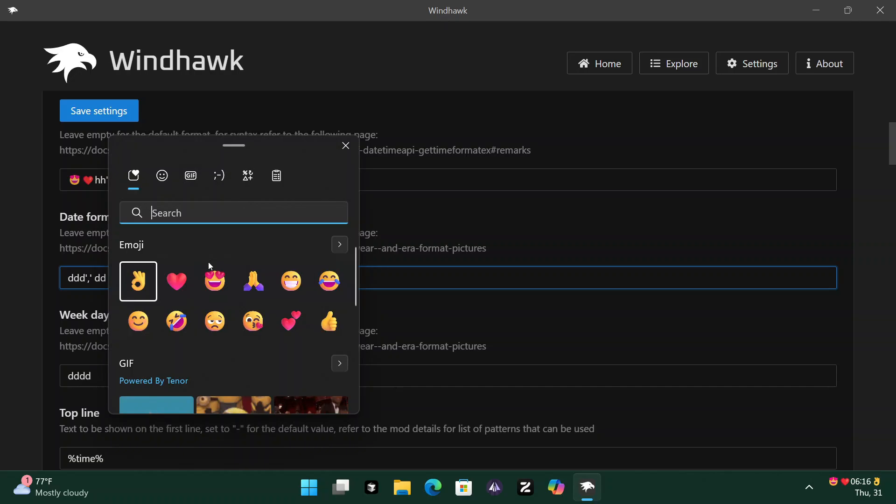
left_click(180, 286)
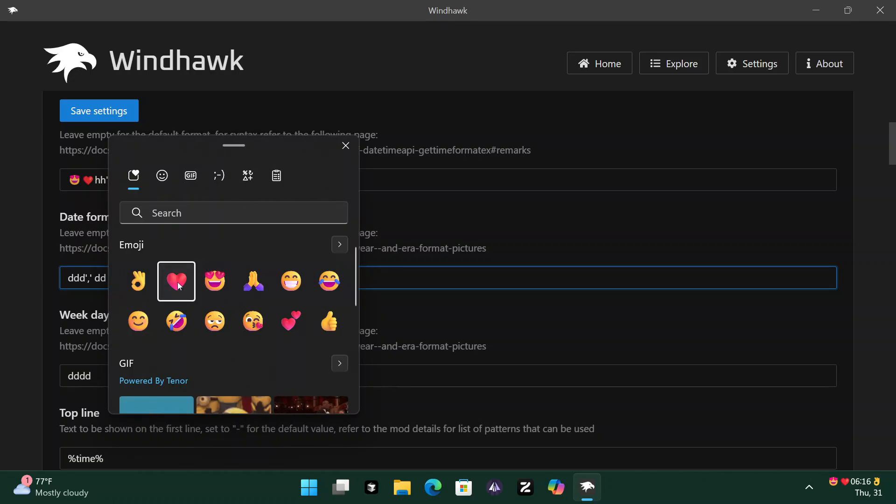
left_click(417, 278)
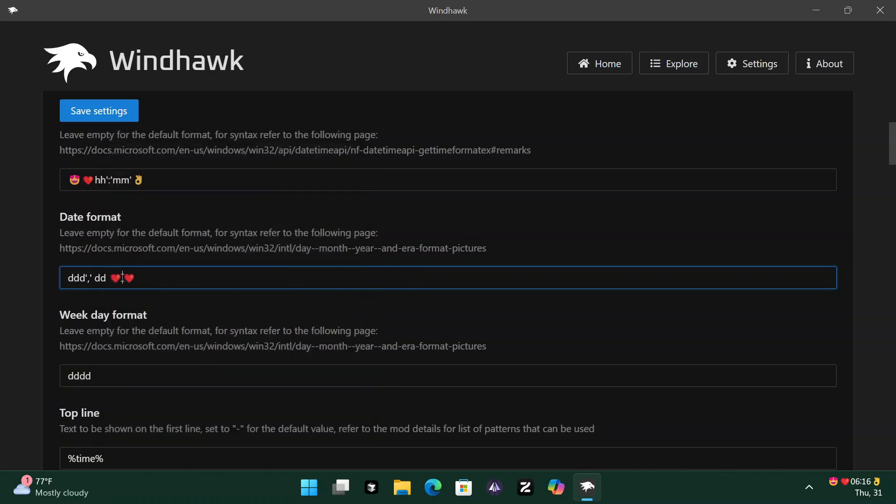
left_click_drag(108, 278, 68, 279)
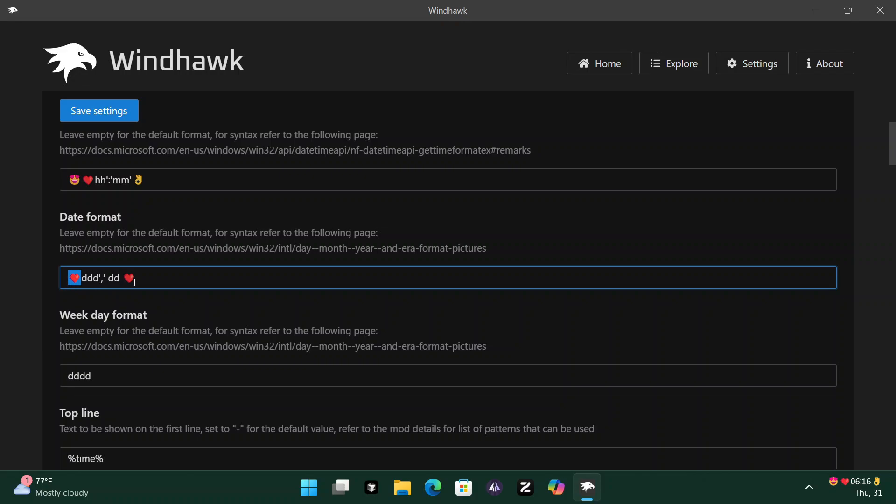
left_click(174, 276)
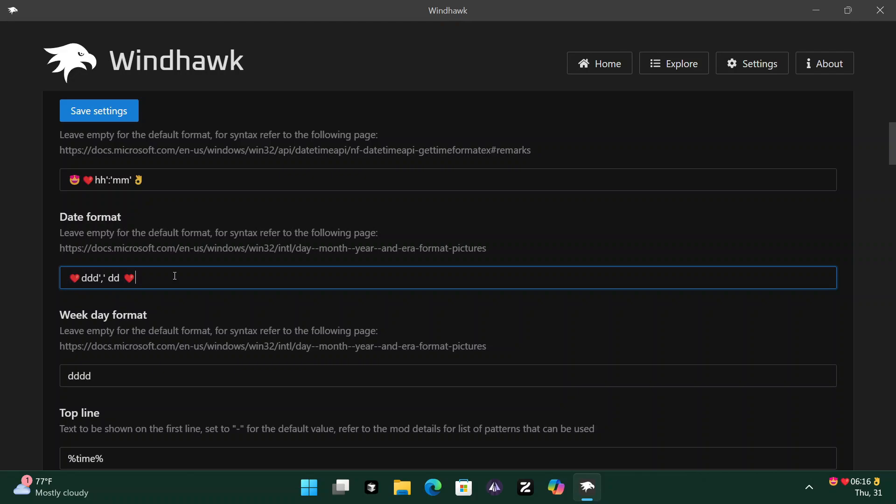
left_click(123, 115)
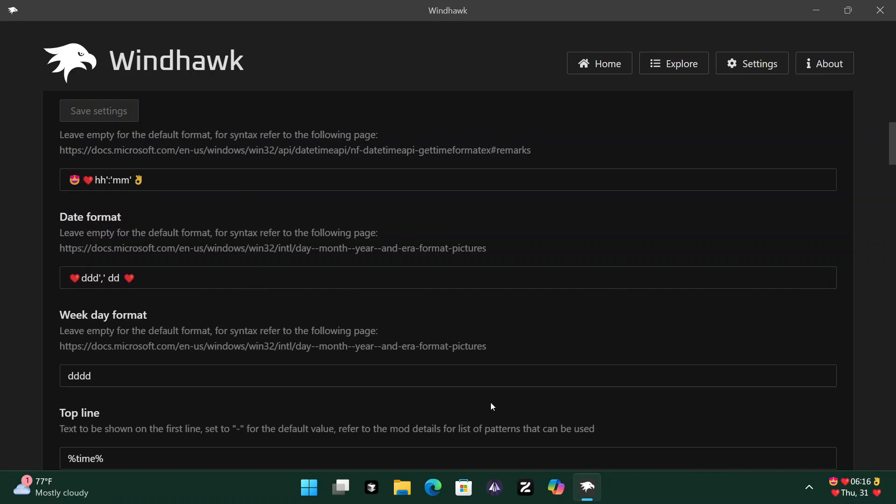
Look through the clock's line, tooltip and size settings, and check the taskbar clock's flyout and tooltip.
scroll(288, 318, "down", 6)
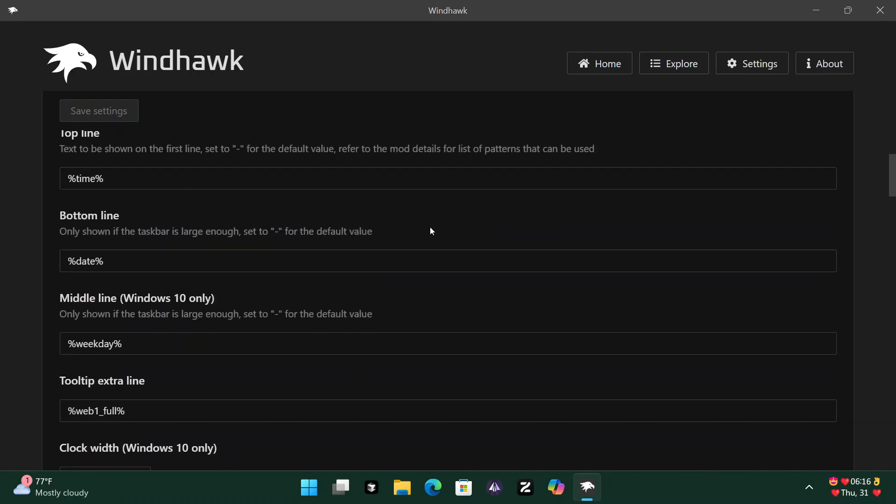
left_click(858, 485)
left_click(857, 485)
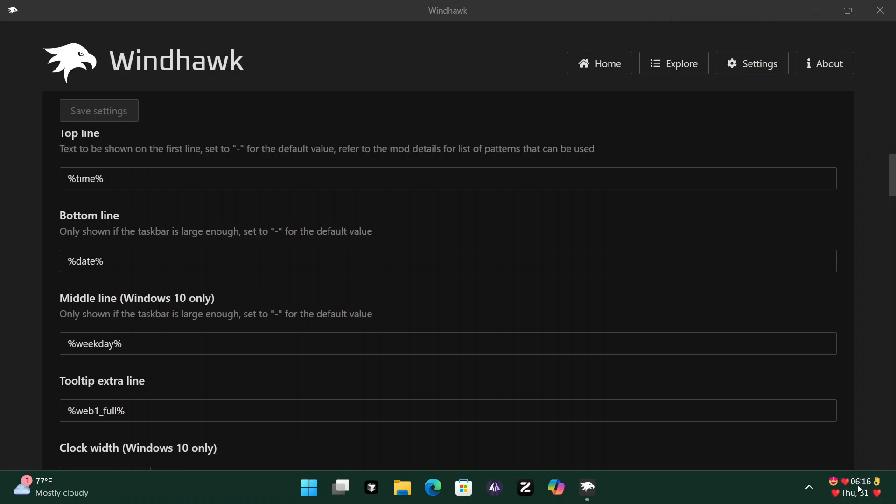
left_click(858, 485)
left_click(857, 485)
scroll(2, 294, "down", 1)
scroll(3, 294, "down", 5)
scroll(502, 386, "up", 5)
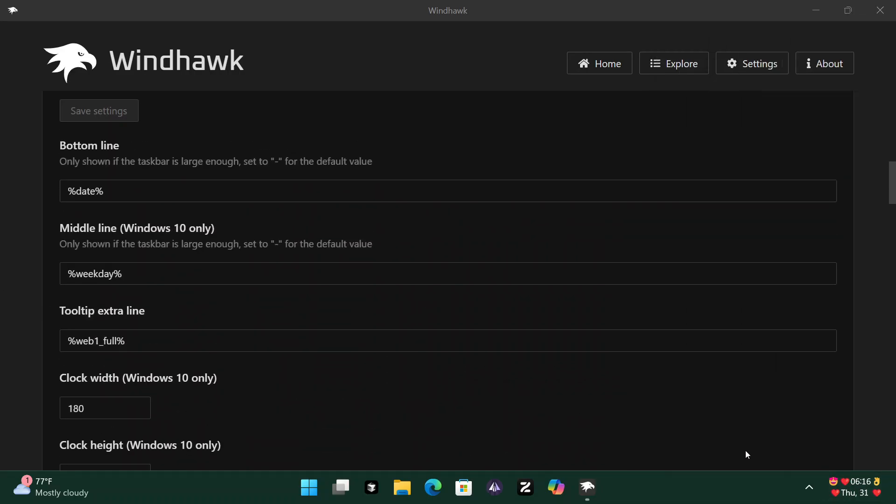
mouse_move(854, 489)
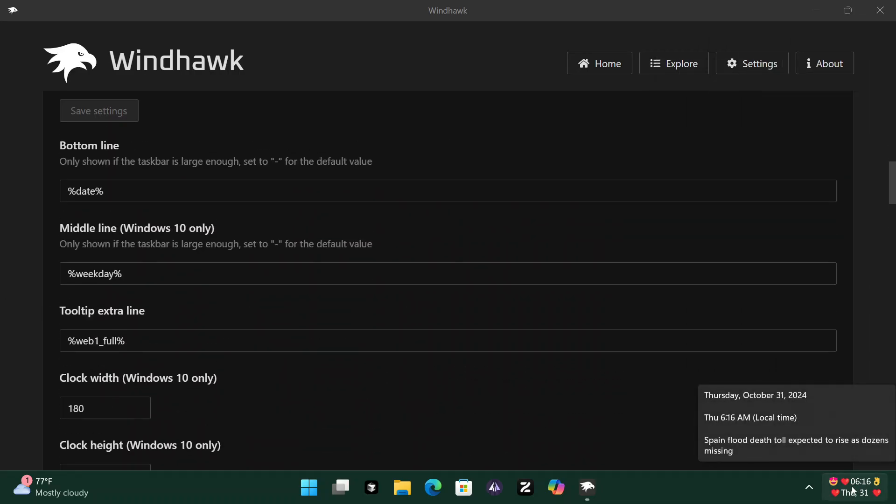